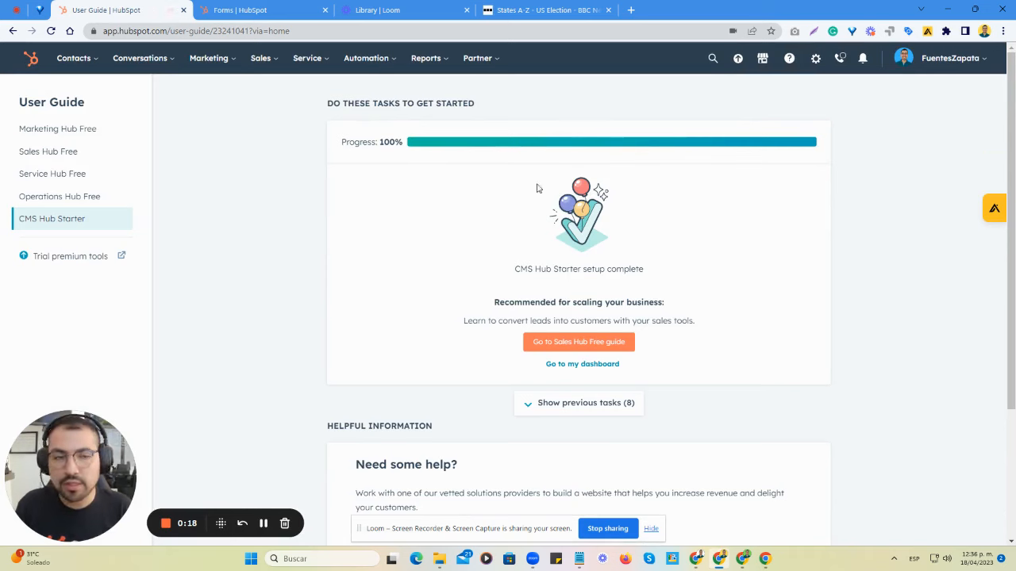
- Open the account settings and go to the Properties page under Data Management
click(815, 60)
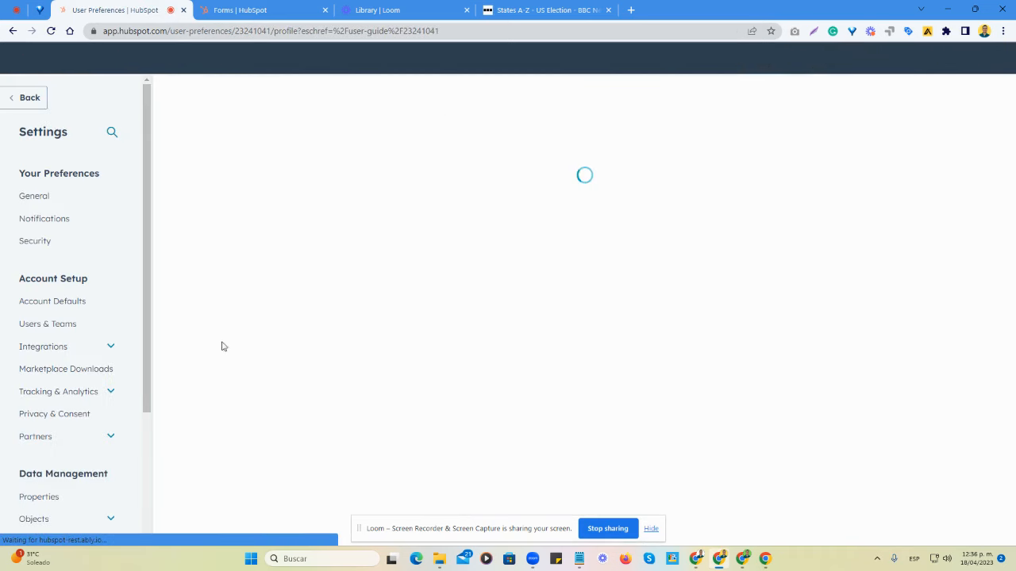
scroll(67, 342, down, 2)
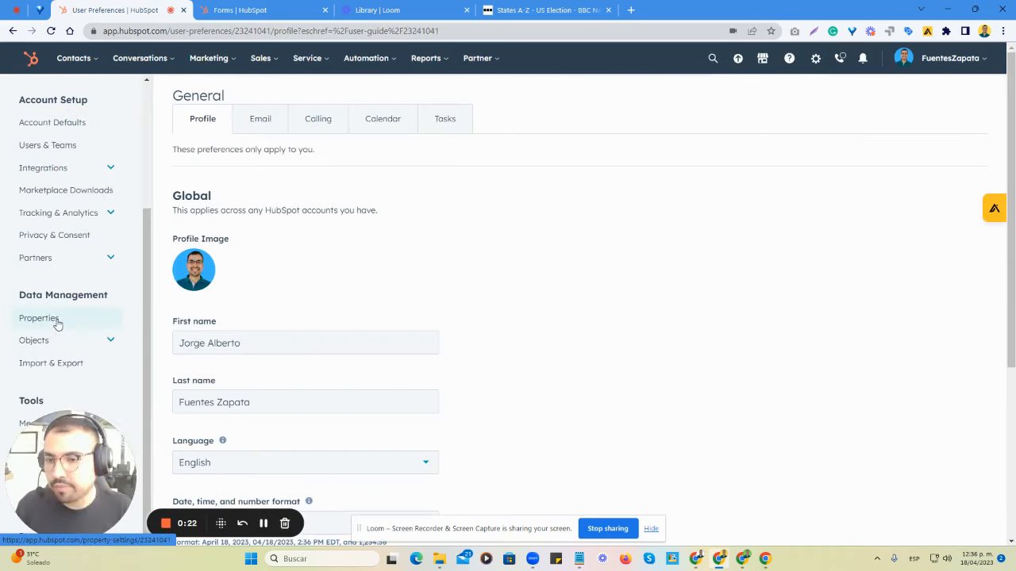
click(57, 320)
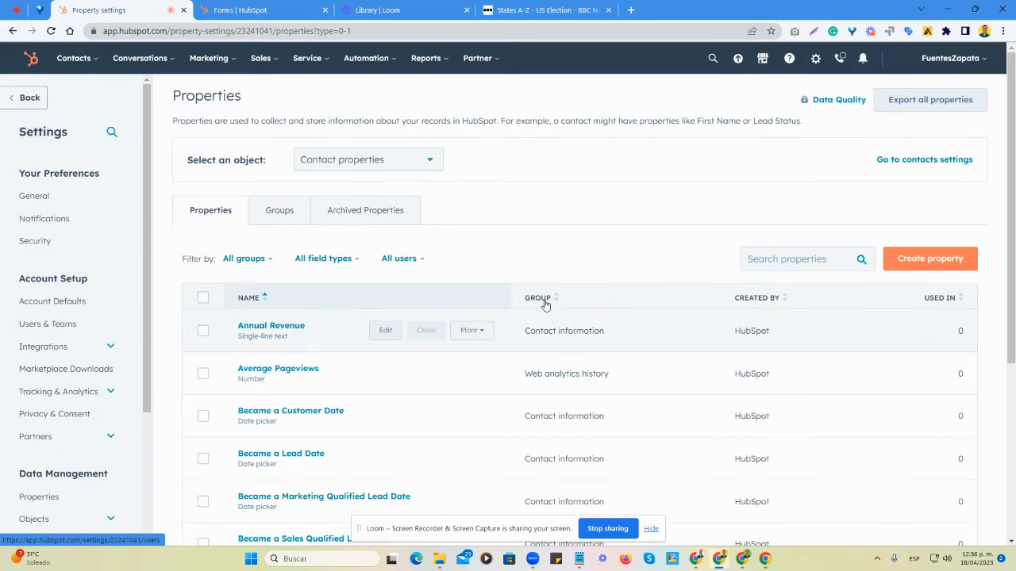
- Search the contact properties for "Stat"
click(786, 256)
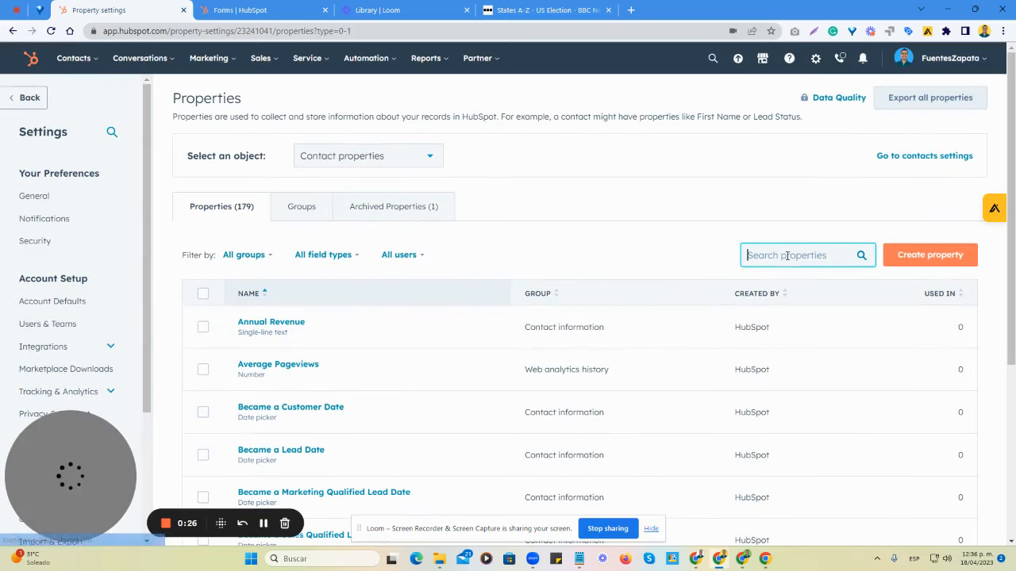
click(369, 156)
click(371, 158)
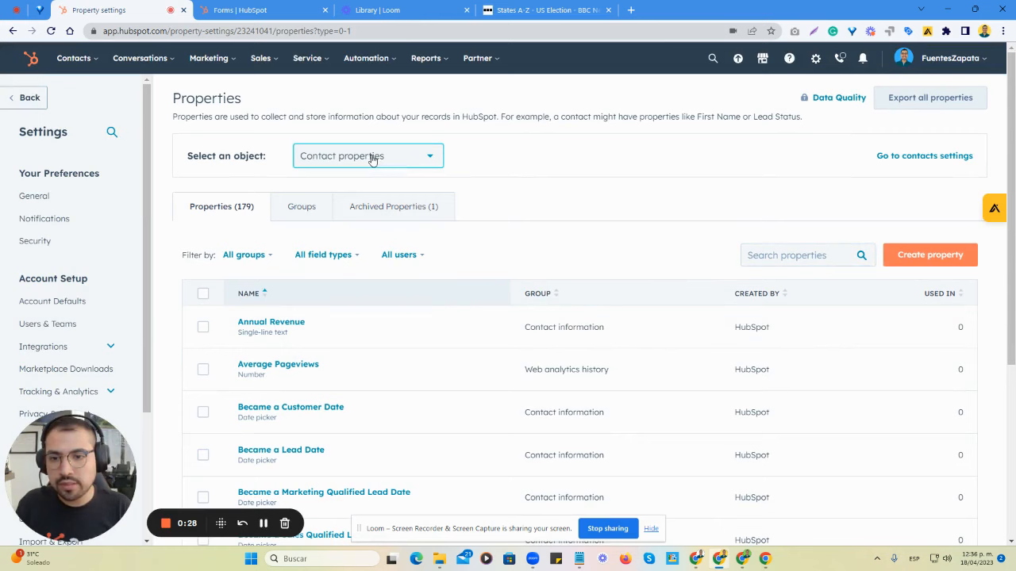
click(791, 254)
text(Sal)
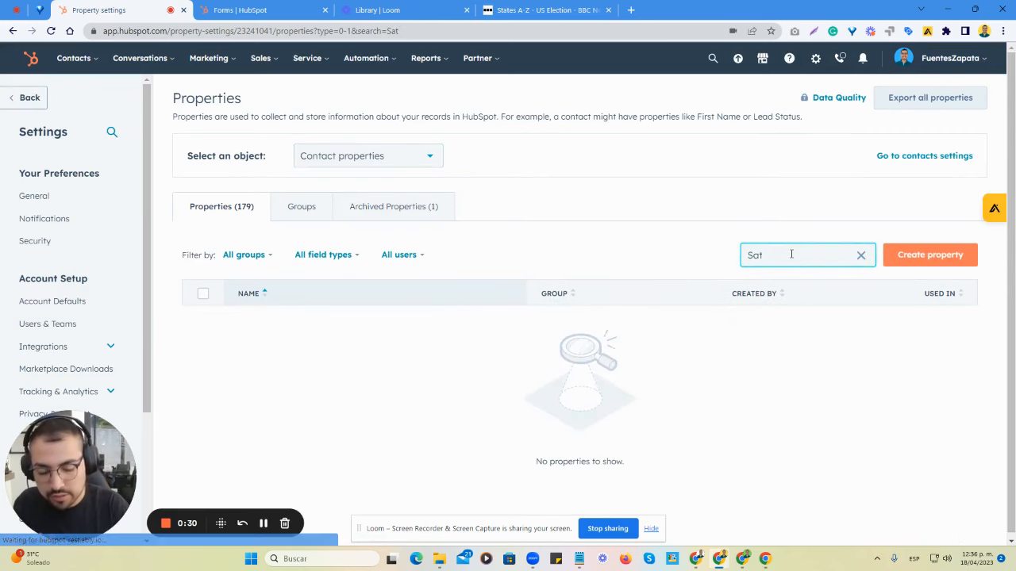
key(BackSpace)
key(BackSpace)
text(tat)
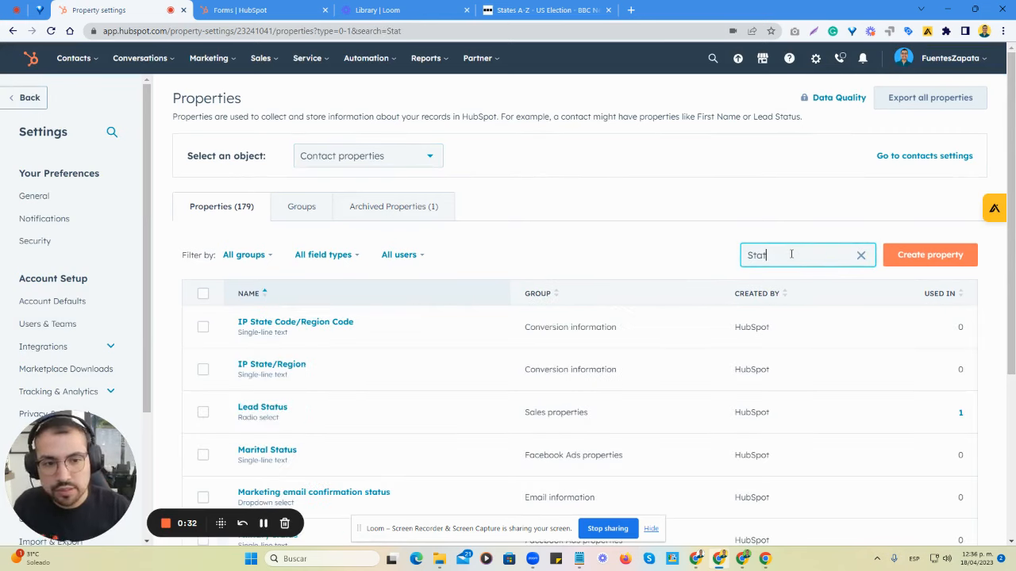
- Open the State/Region contact property to examine its field type, and close it without making changes
scroll(421, 333, down, 3)
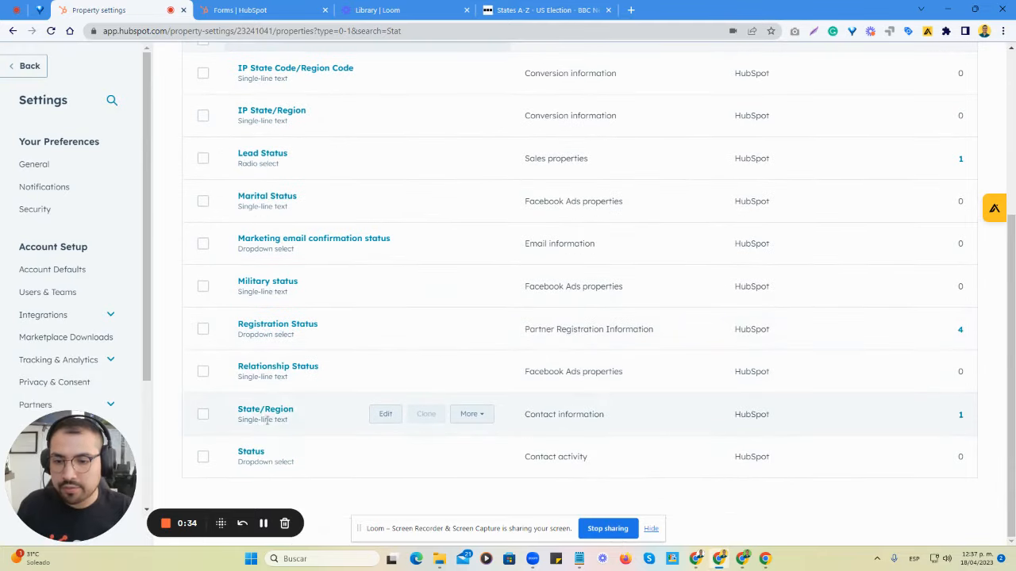
click(273, 410)
mouse_move(587, 229)
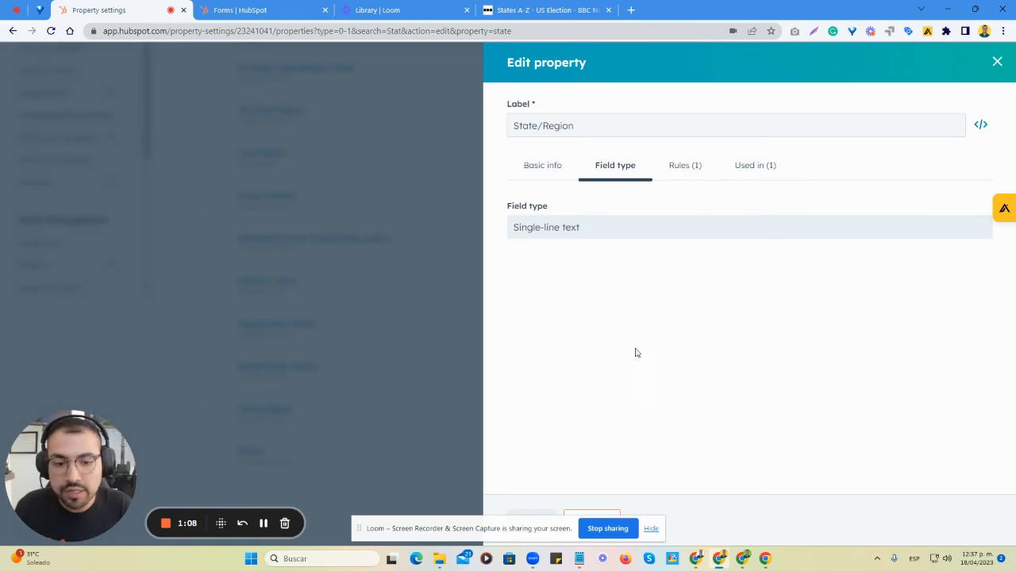
click(650, 528)
click(597, 518)
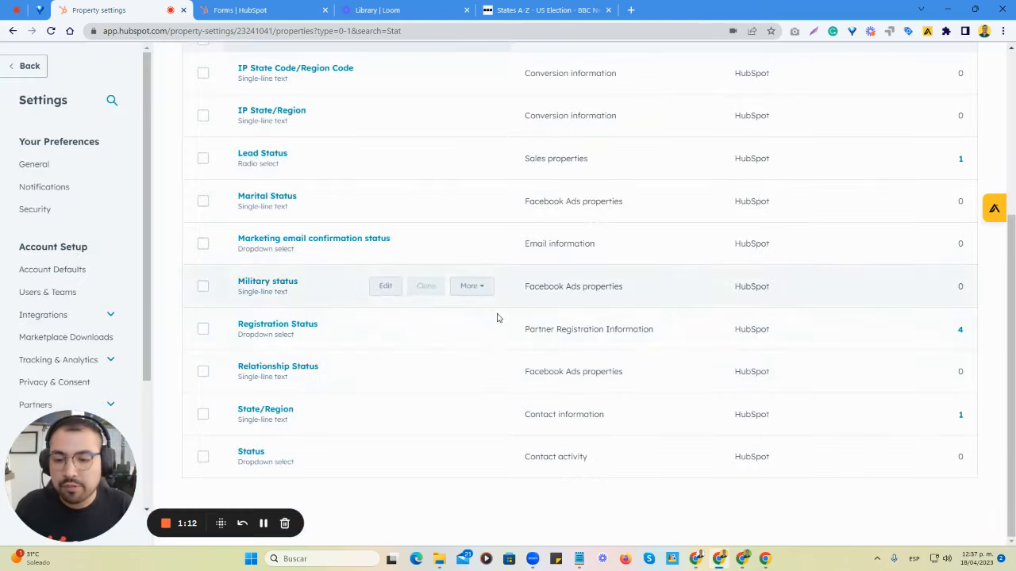
- Start a new contact property and assign it to the Contact information group
scroll(517, 358, up, 4)
click(911, 257)
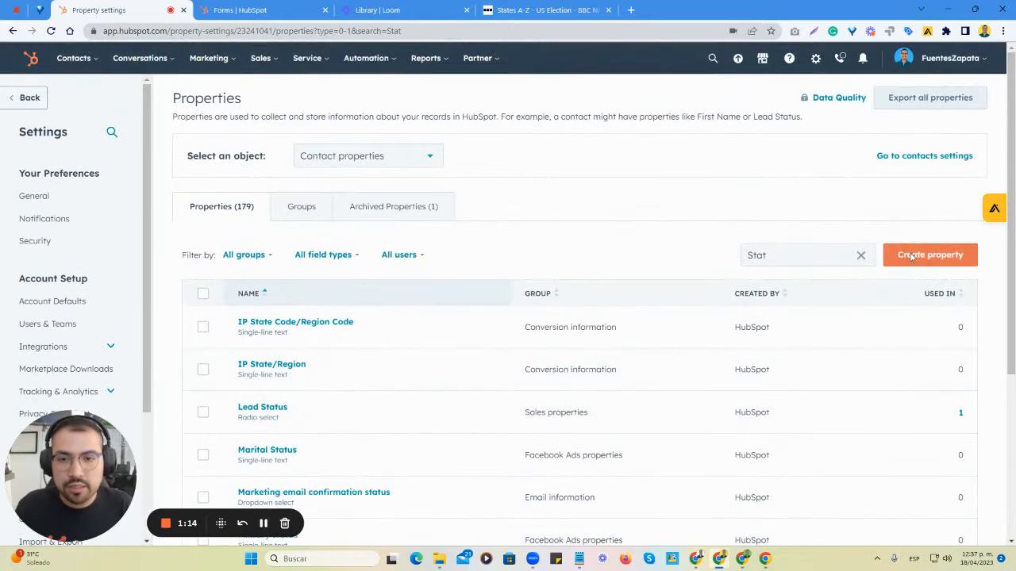
click(758, 220)
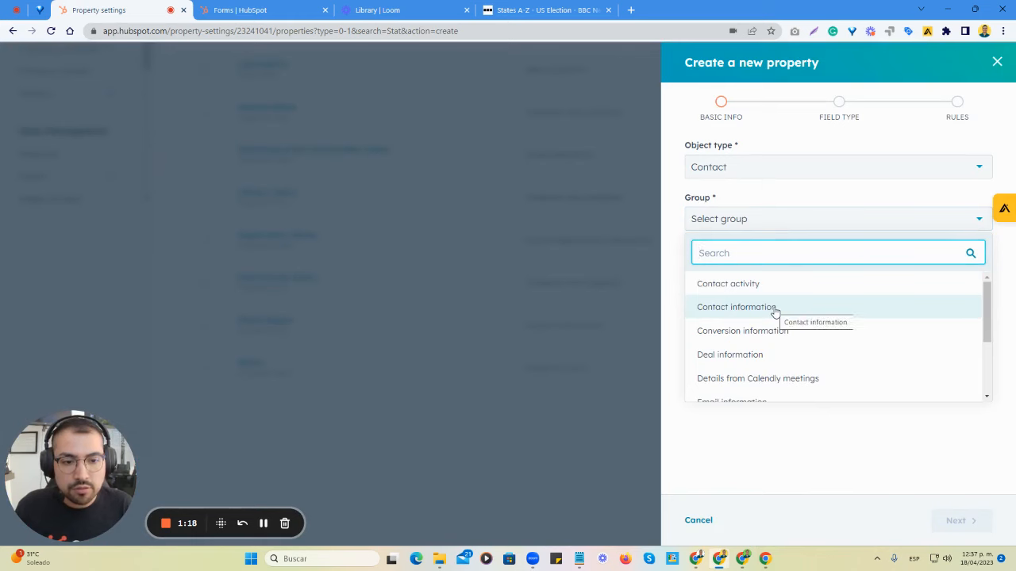
click(774, 318)
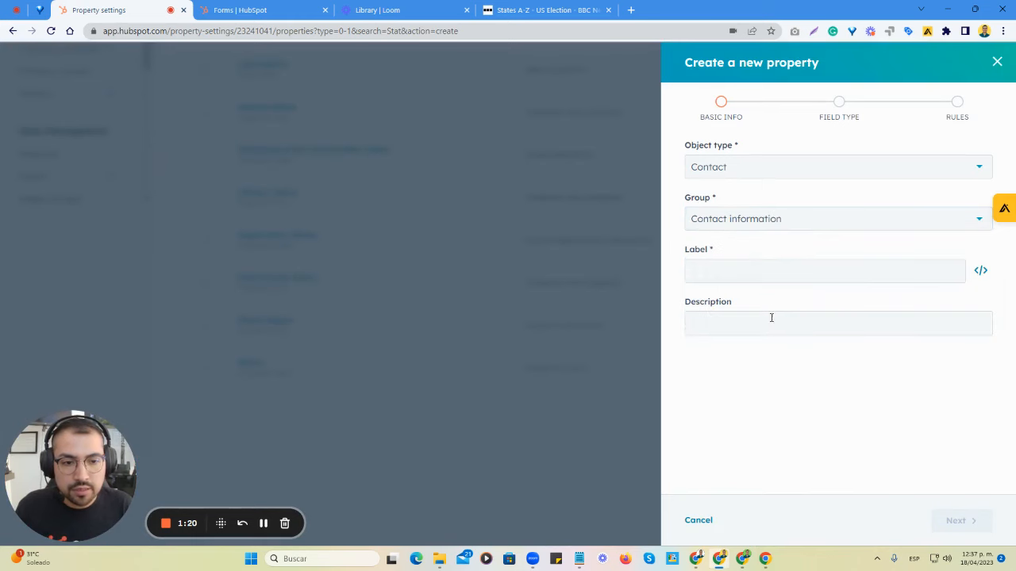
- Enter "State (Dropdown Select)" as both the label and the description of the new property
click(742, 268)
text(Stat)
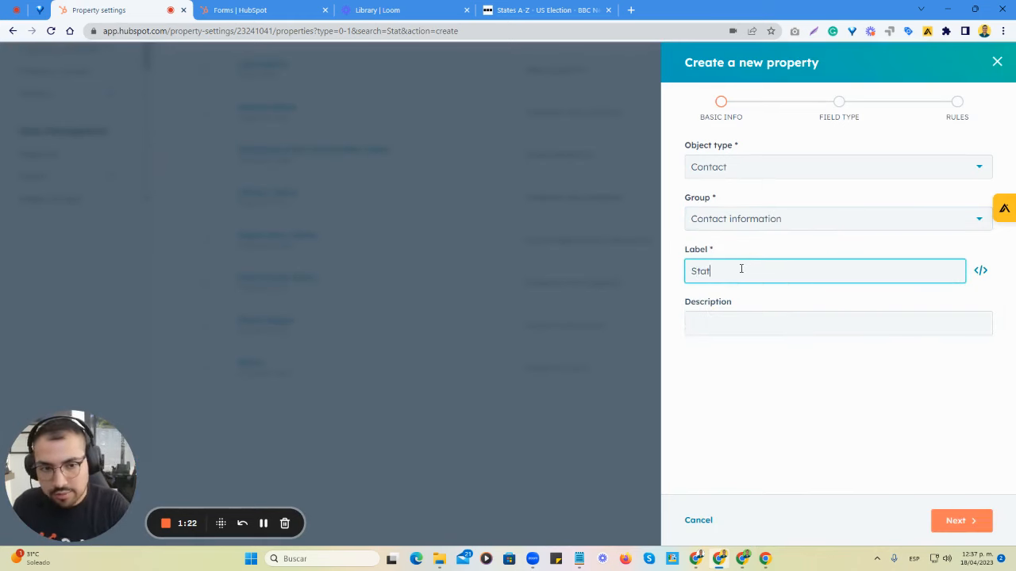
text(e (Dropdown Select)
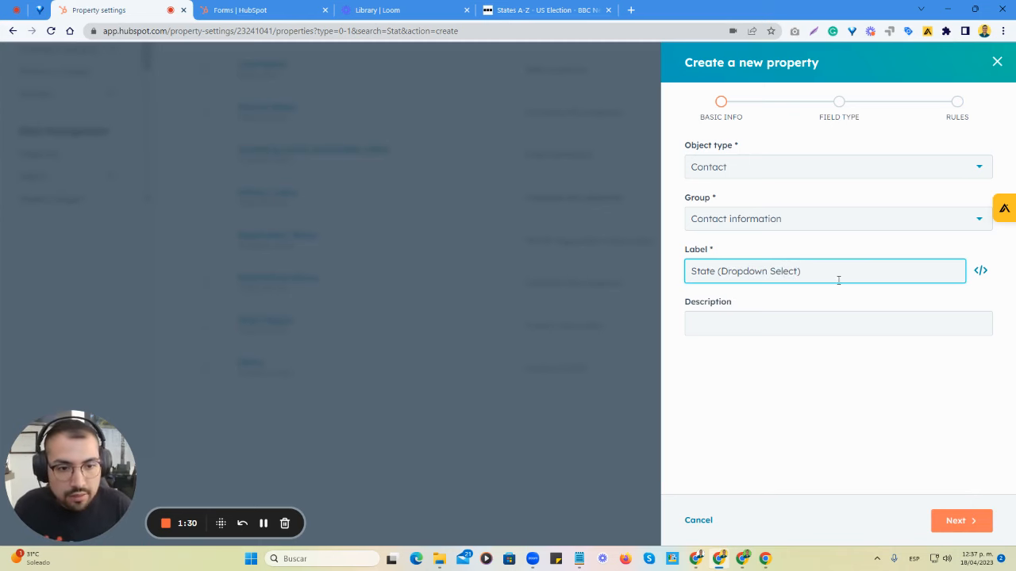
drag(838, 279, 677, 275)
key(ctrl+c)
click(746, 313)
key(ctrl+v)
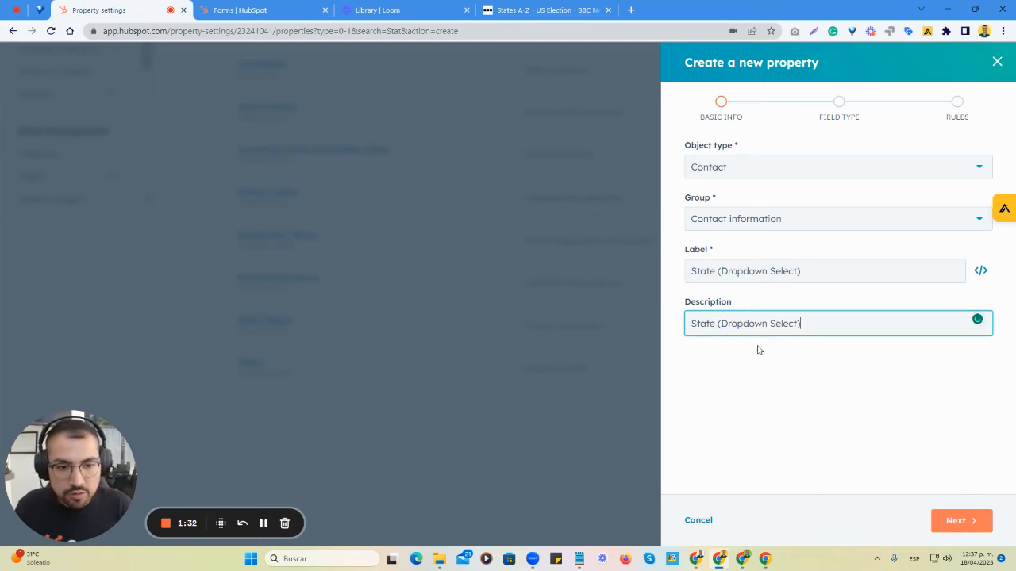
- Proceed to the field type settings and make the property a Dropdown select
click(962, 522)
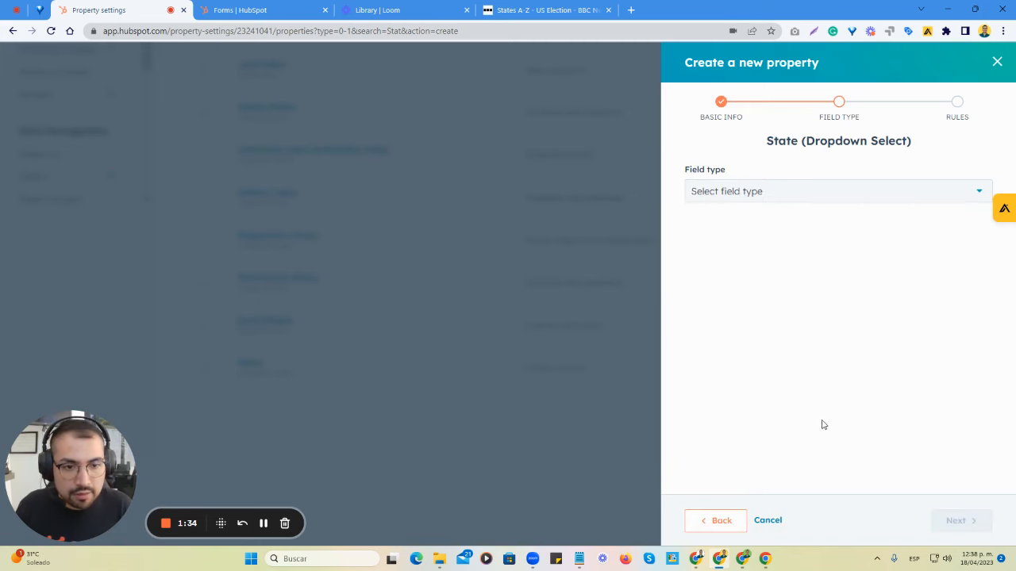
click(768, 198)
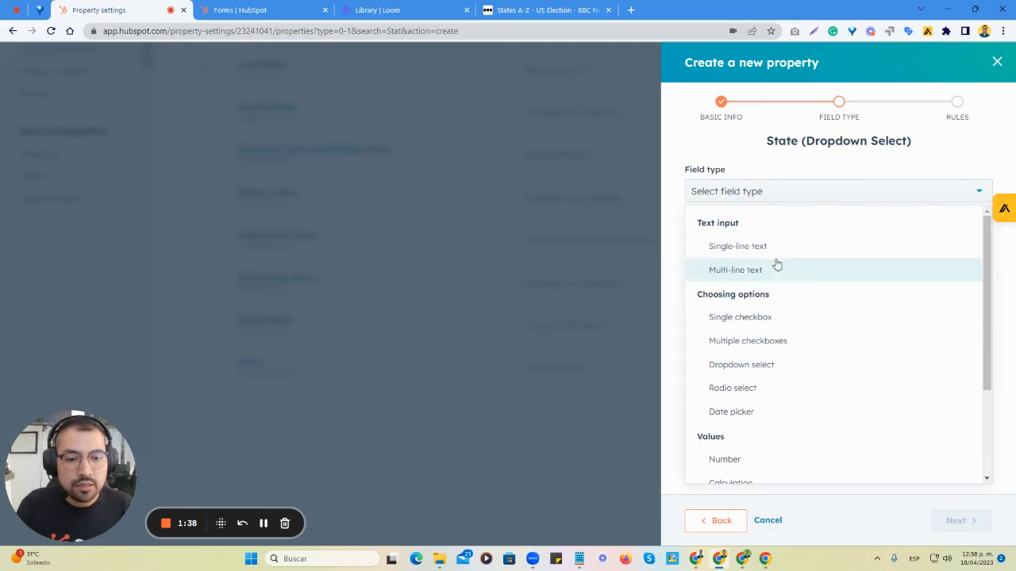
click(776, 365)
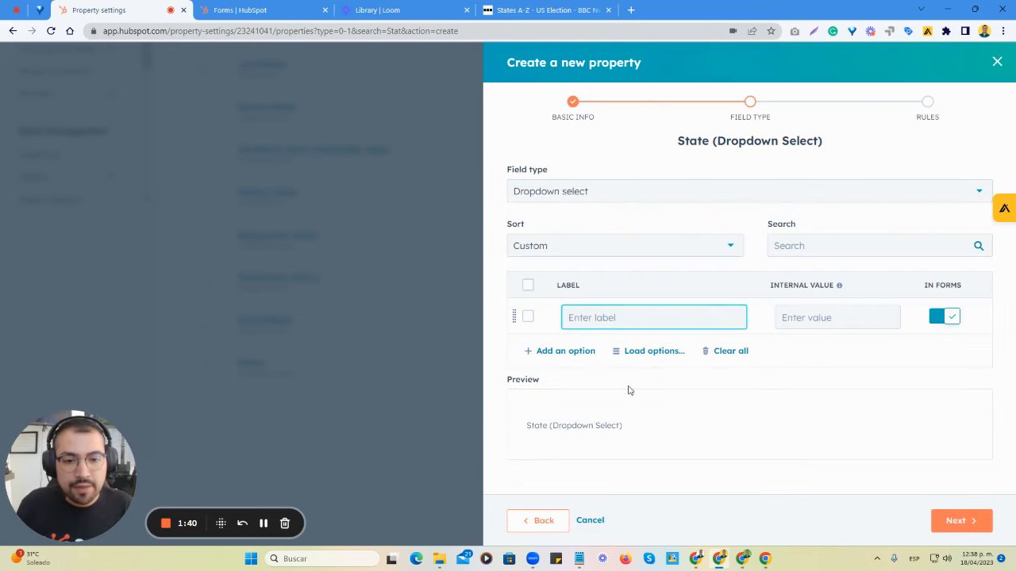
click(563, 354)
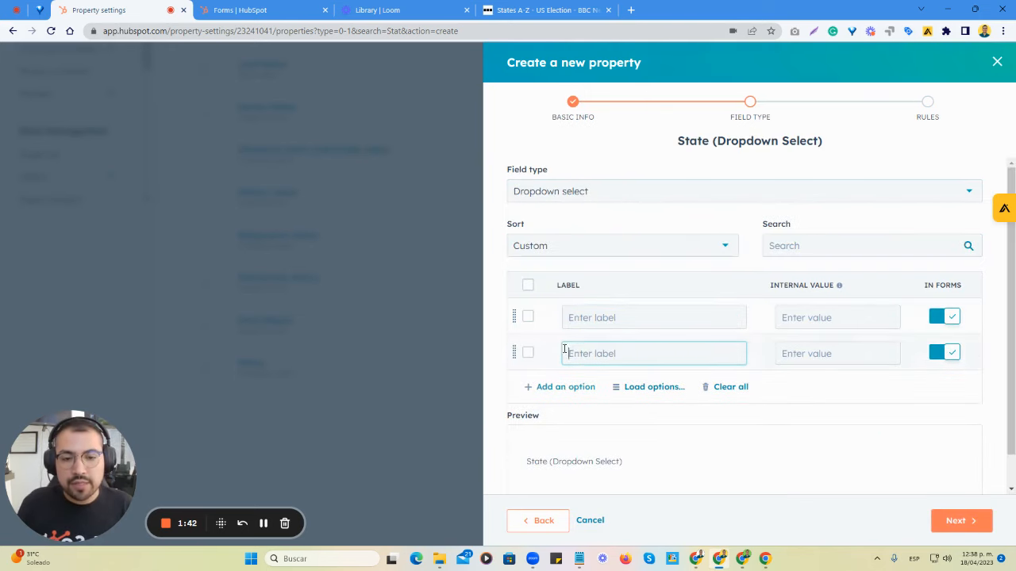
click(576, 388)
click(565, 425)
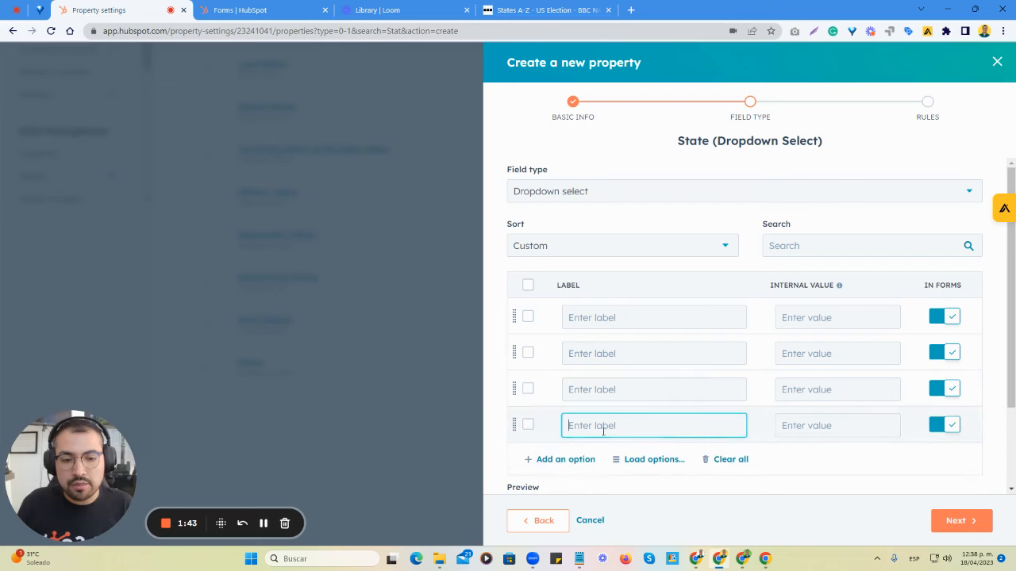
click(734, 460)
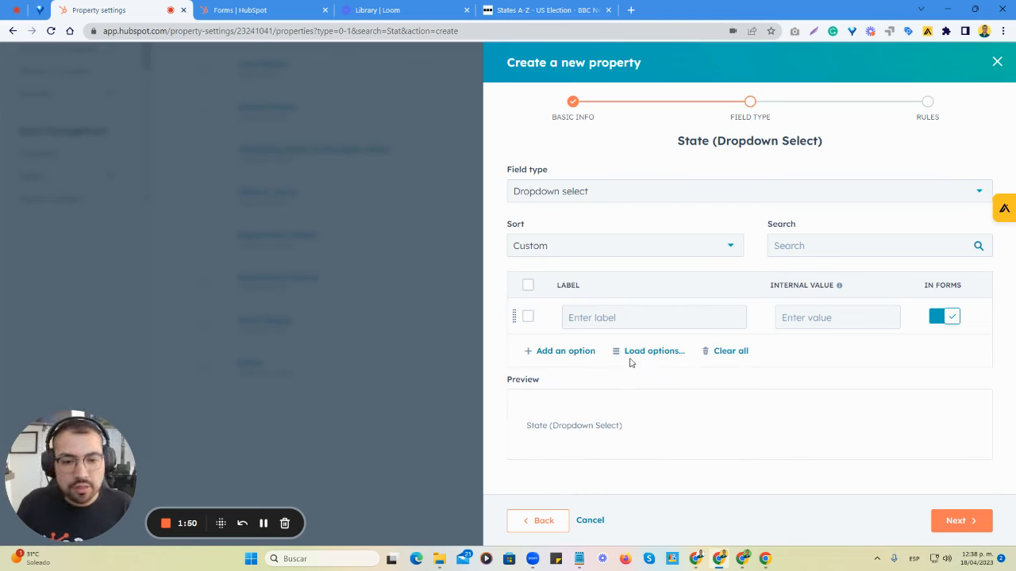
- Open the form for loading pasted custom options into the dropdown property, ready for text entry
click(634, 355)
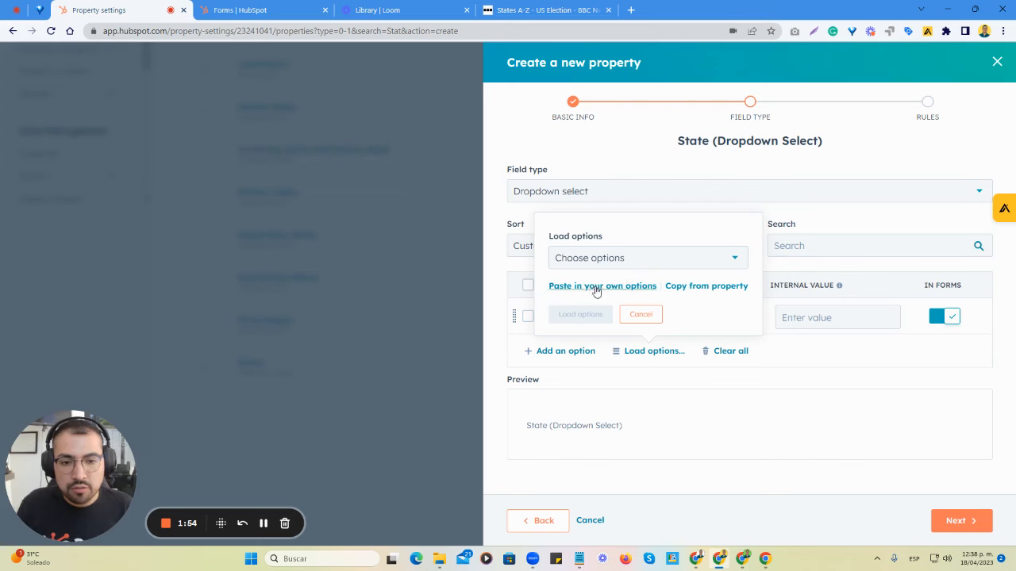
click(624, 289)
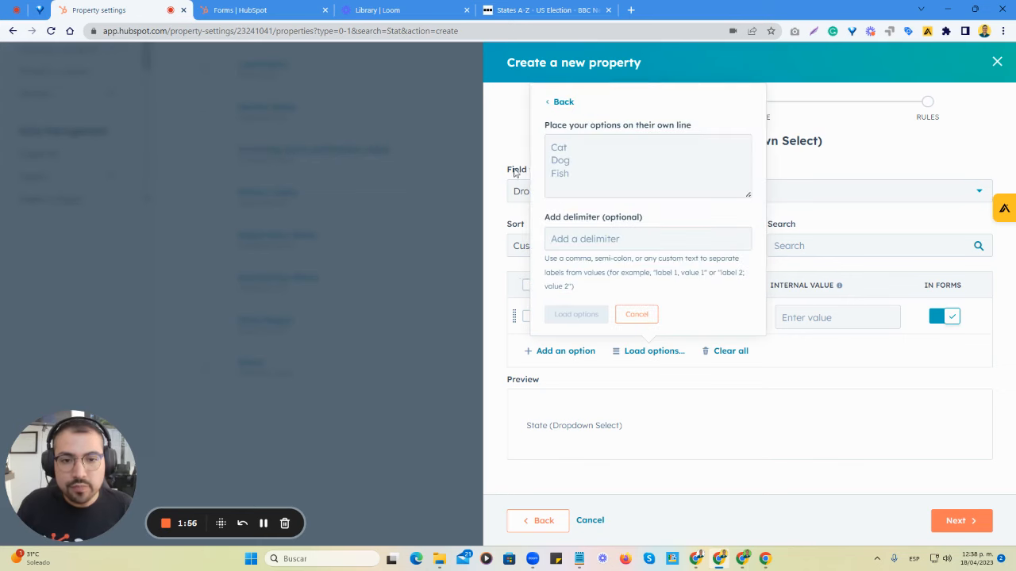
click(572, 150)
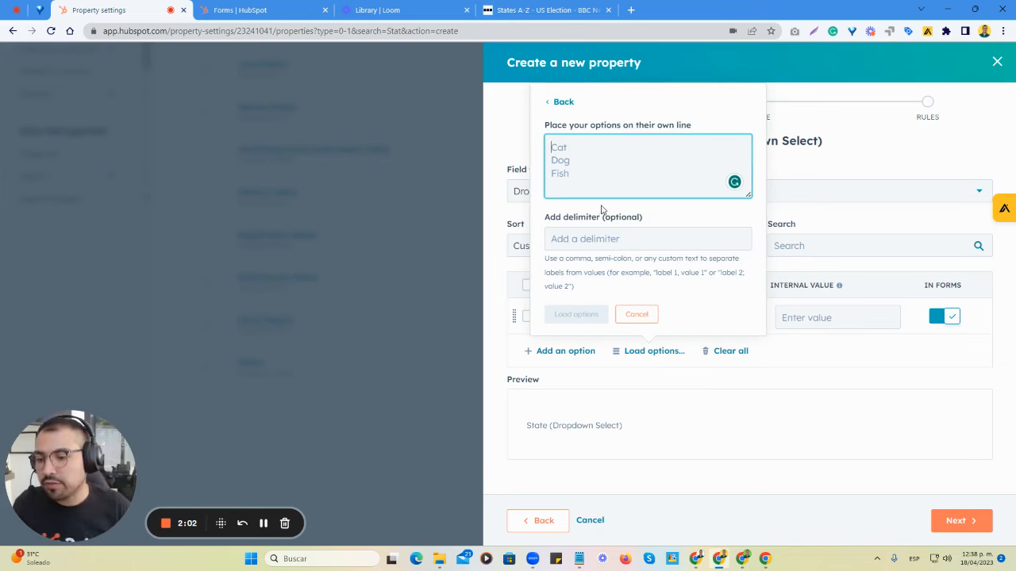
- Switch to the BBC "US states A-Z" page and copy the full list of states from Alabama to Wyoming
click(543, 11)
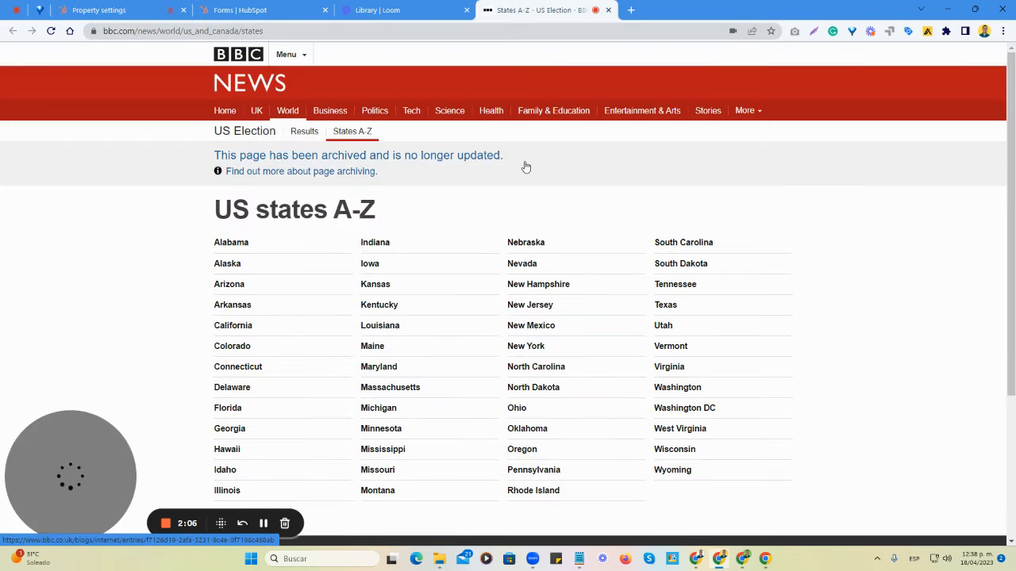
scroll(440, 237, down, 2)
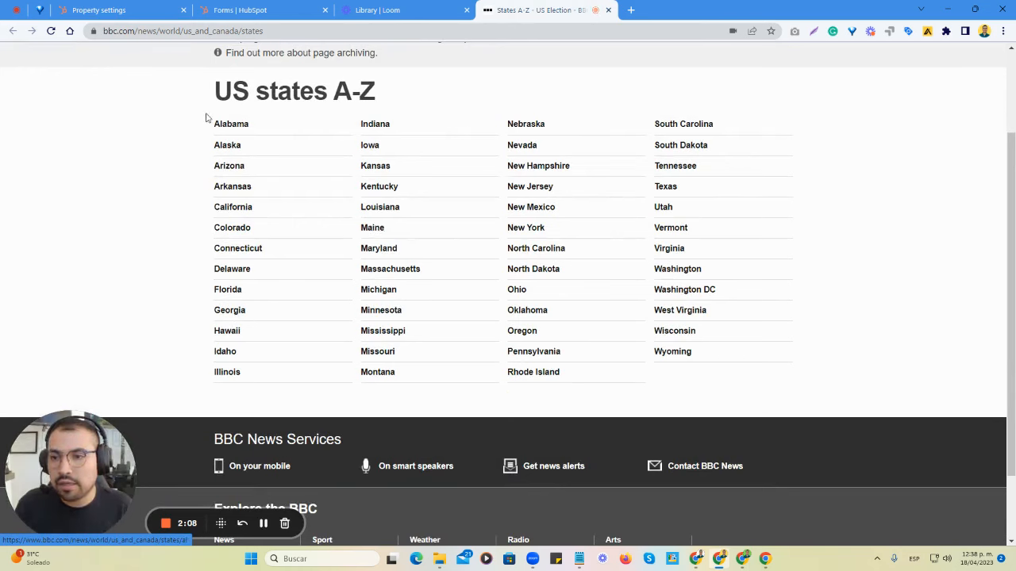
drag(692, 354, 214, 124)
key(ctrl+c)
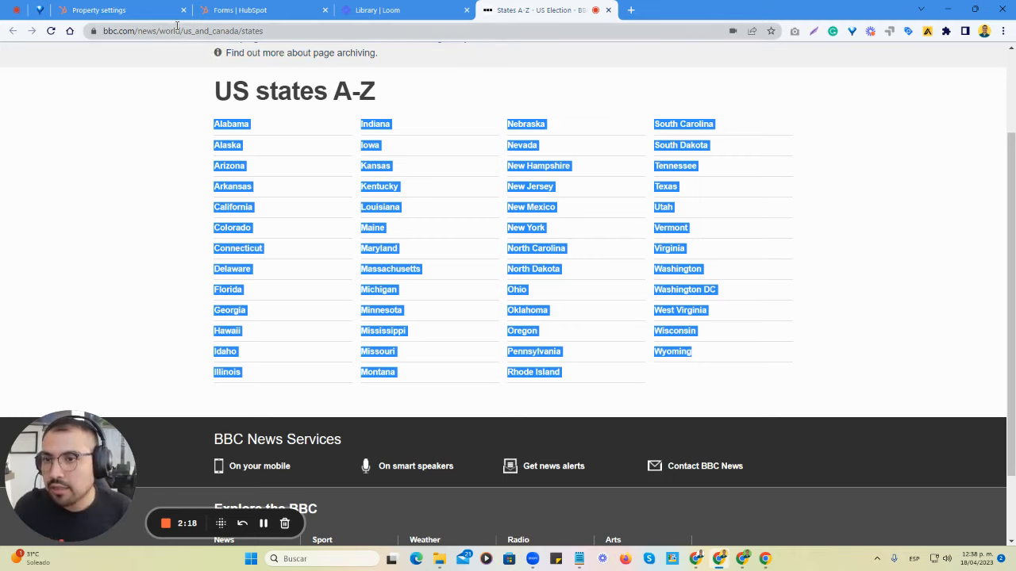
- Return to the HubSpot property, paste the copied states as its options, and enlarge the options text box
click(99, 10)
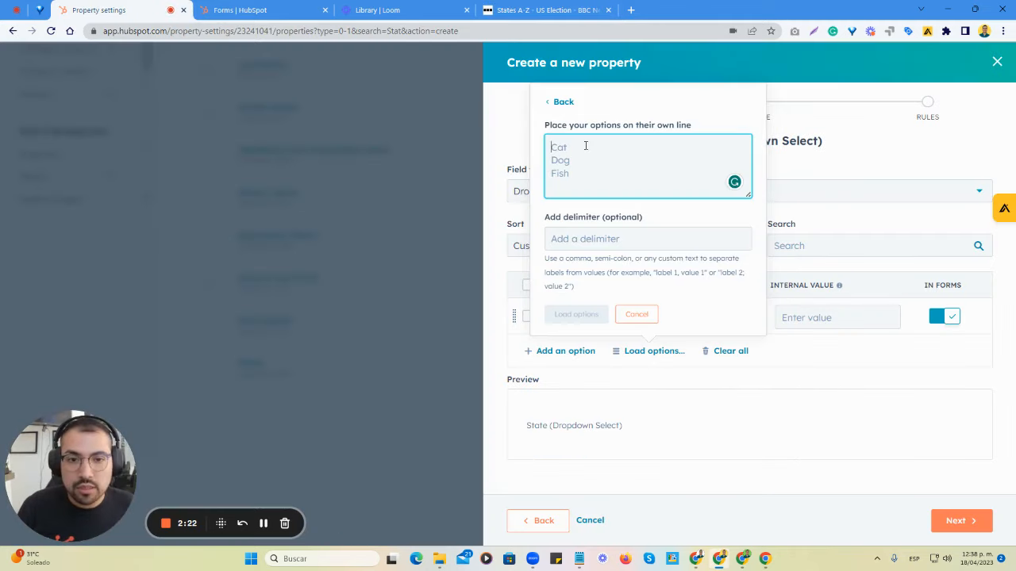
key(ctrl+v)
scroll(642, 170, up, 10)
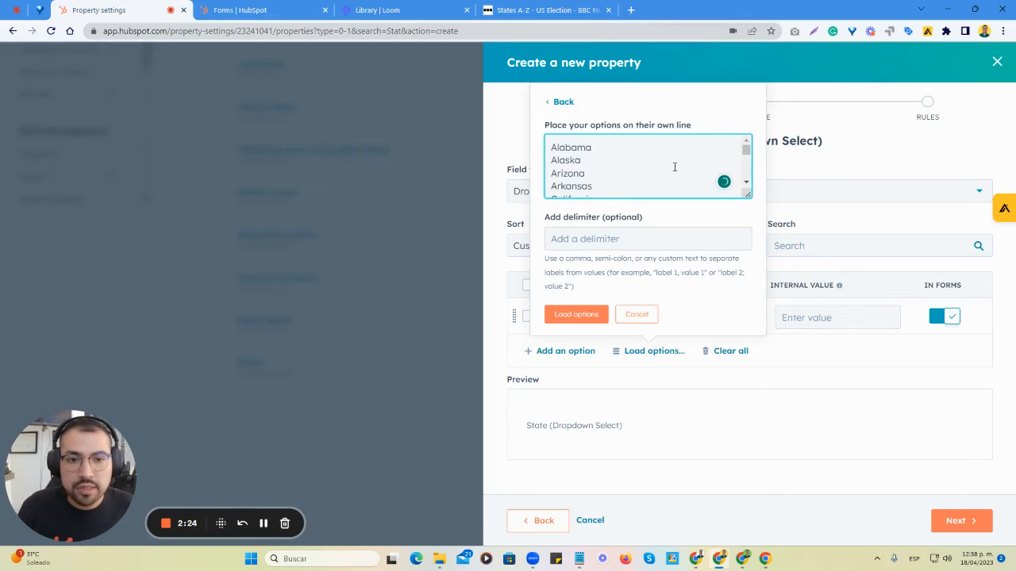
drag(748, 195, 768, 276)
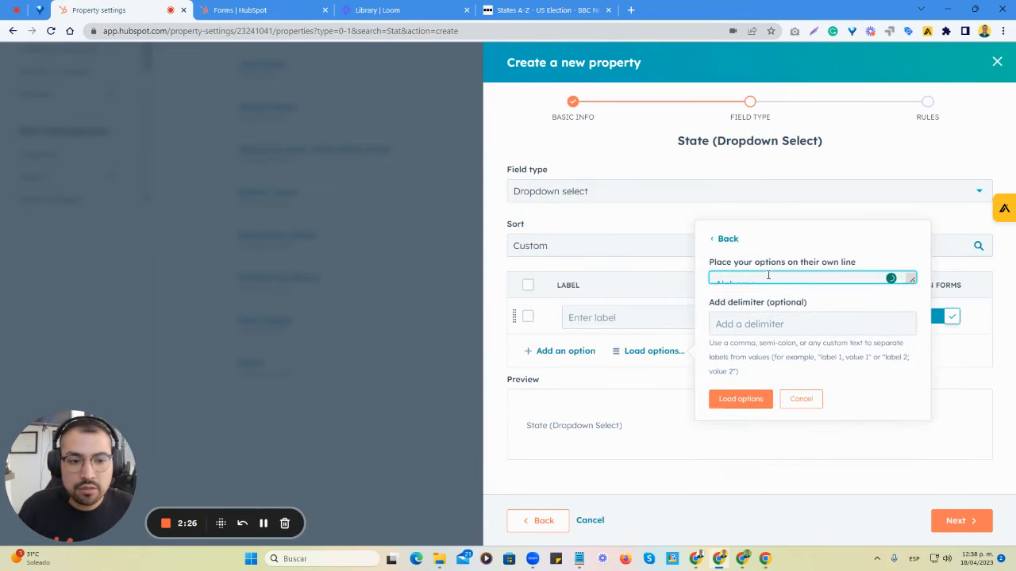
drag(903, 288, 905, 368)
- Check the pasted state list from start to end and load it as the dropdown options
scroll(823, 336, down, 15)
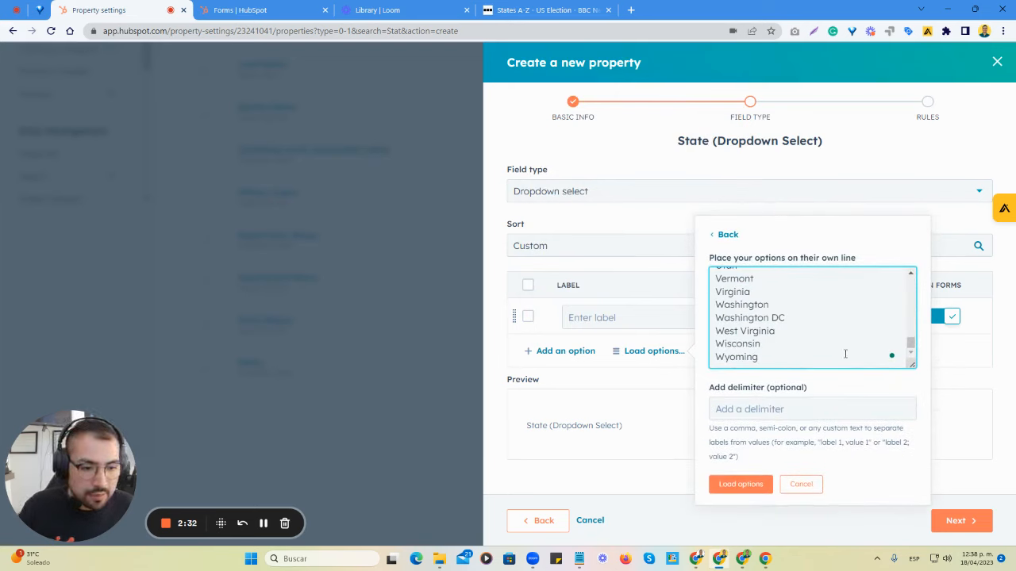
scroll(842, 339, up, 15)
scroll(842, 340, down, 15)
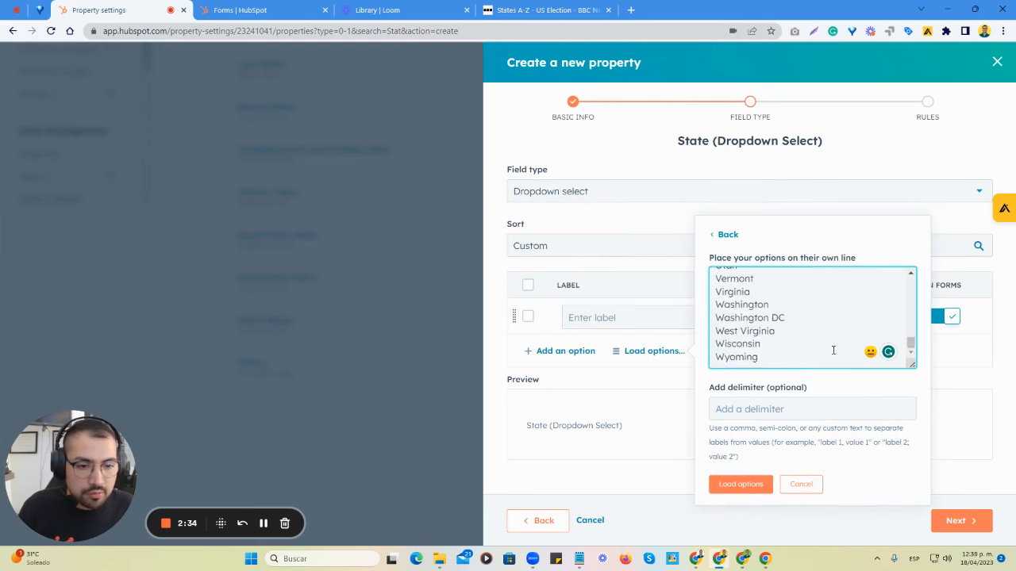
scroll(838, 345, up, 15)
scroll(794, 317, up, 2)
scroll(784, 303, down, 15)
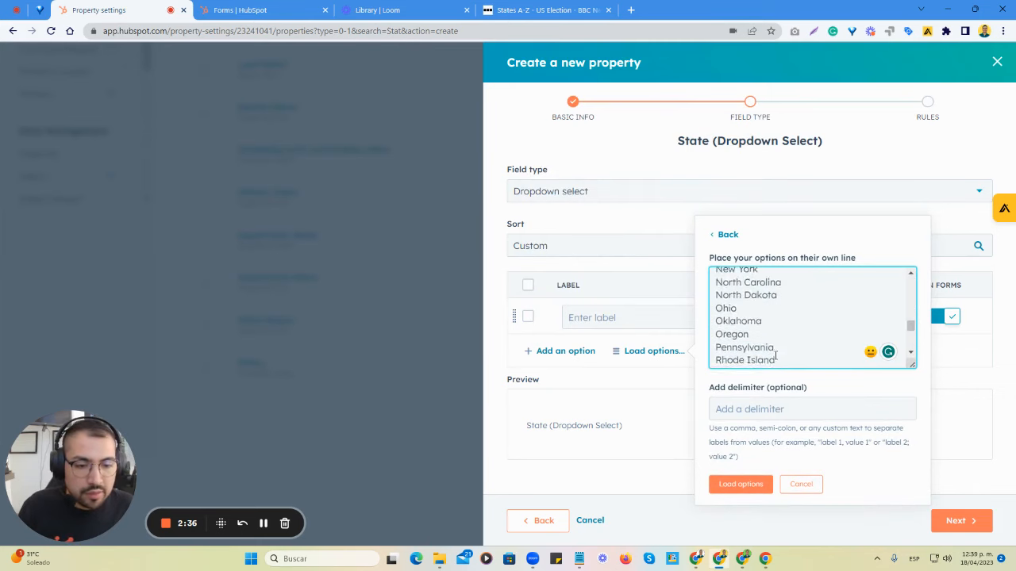
click(738, 486)
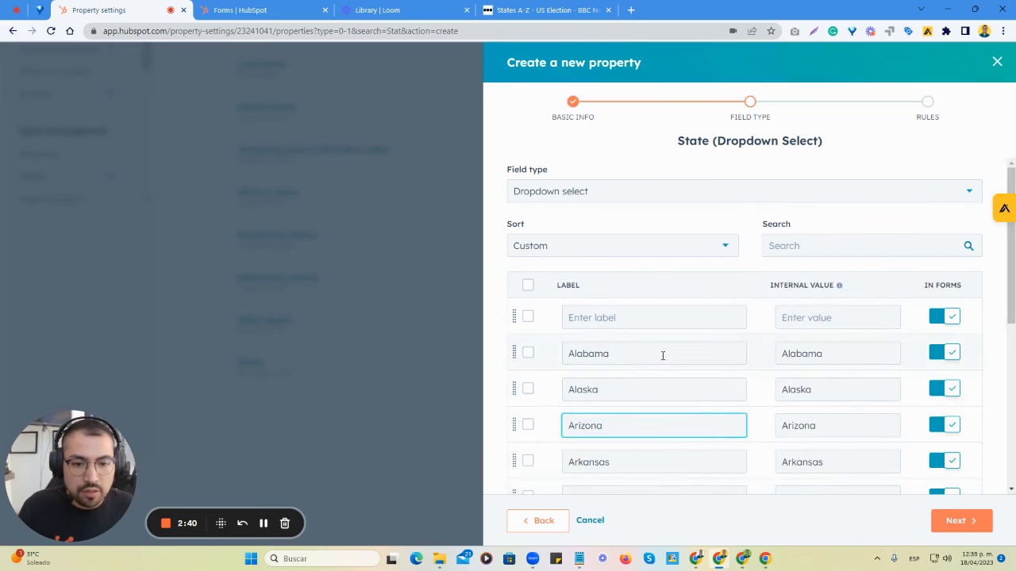
- Show more options per page in the State (Dropdown Select) option list and review the loaded states
scroll(662, 355, down, 4)
scroll(714, 413, up, 1)
scroll(794, 413, down, 1)
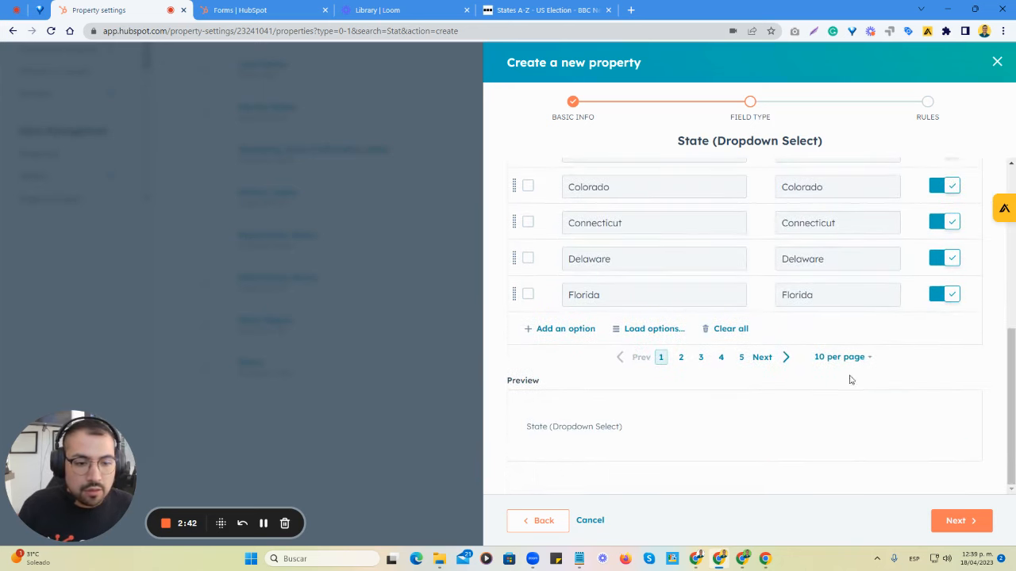
click(830, 359)
click(839, 463)
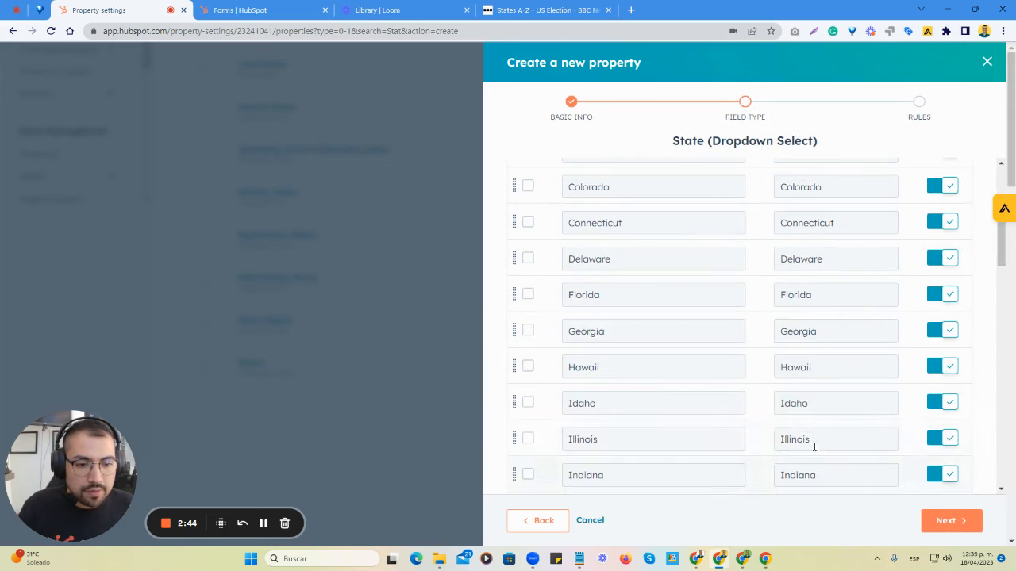
scroll(759, 421, down, 5)
scroll(756, 421, up, 10)
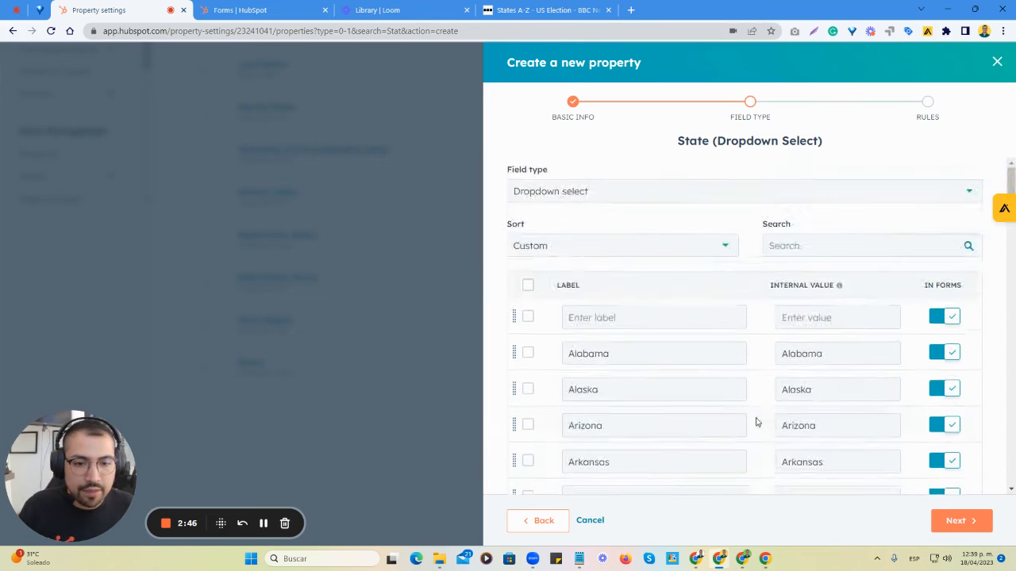
- Delete the blank option above Alabama from the dropdown options
click(528, 319)
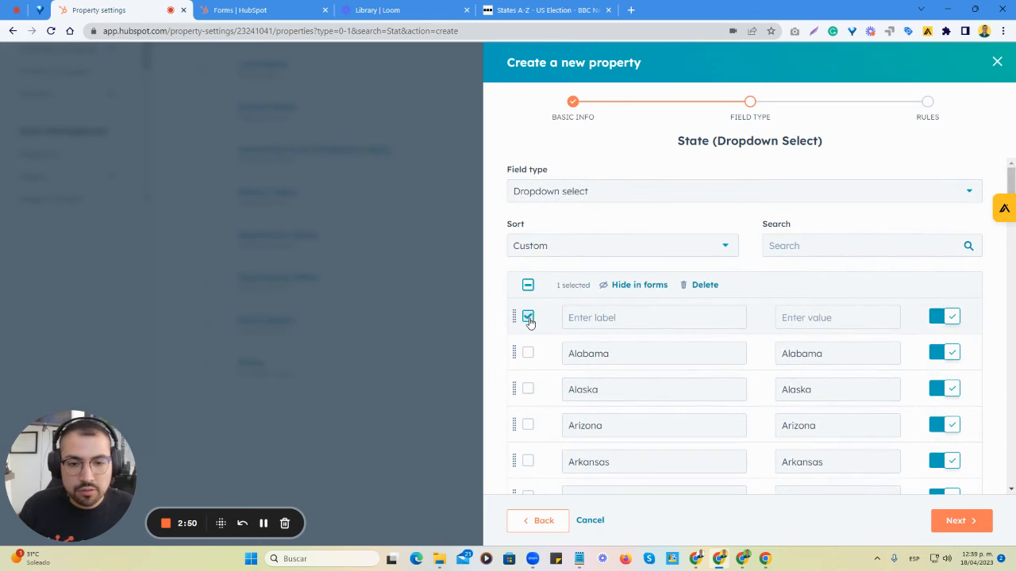
click(705, 285)
click(998, 280)
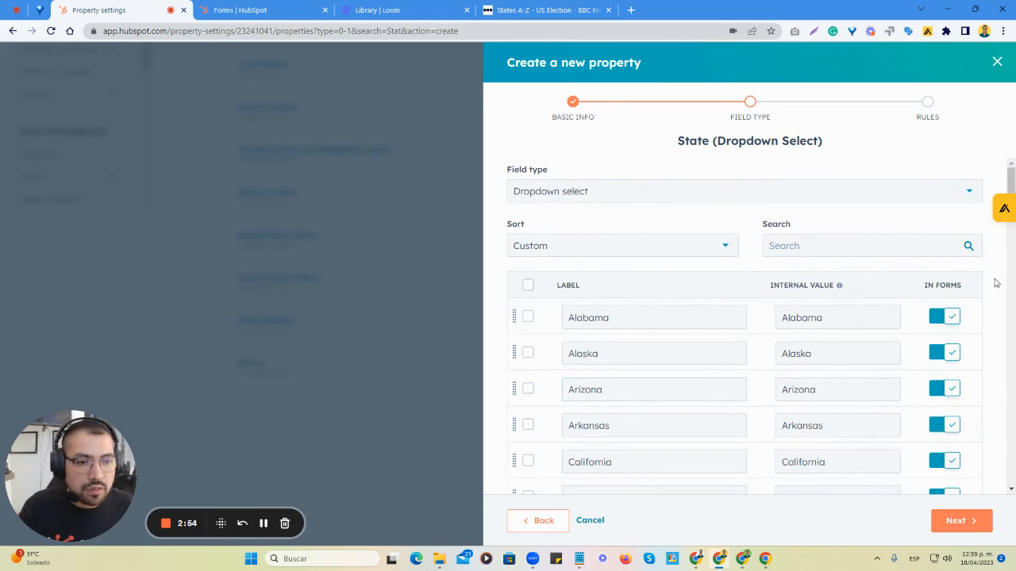
- Finish creating the State (Dropdown Select) property, keeping it shown in forms, pop-up forms, and bots
scroll(992, 301, down, 5)
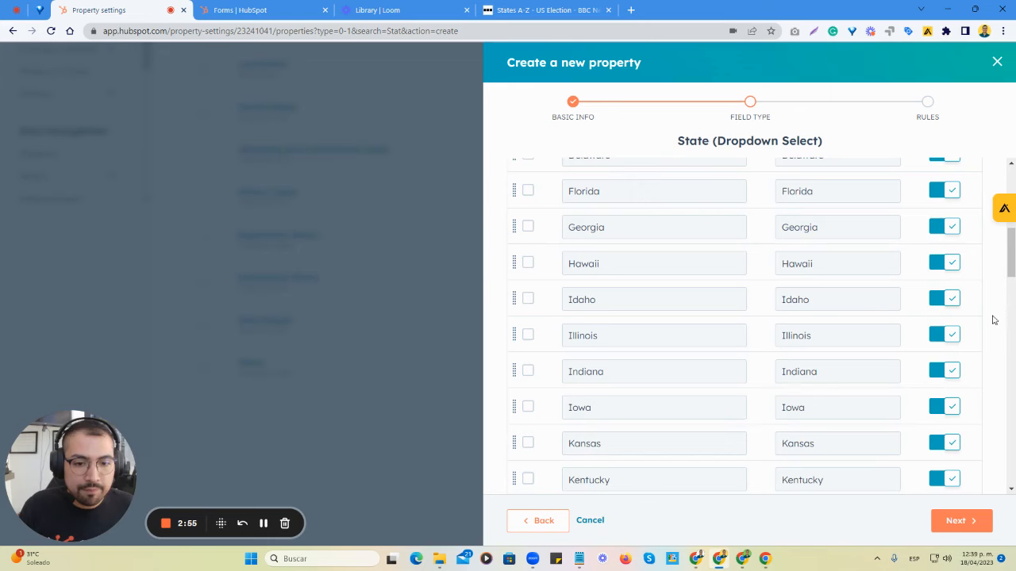
click(955, 521)
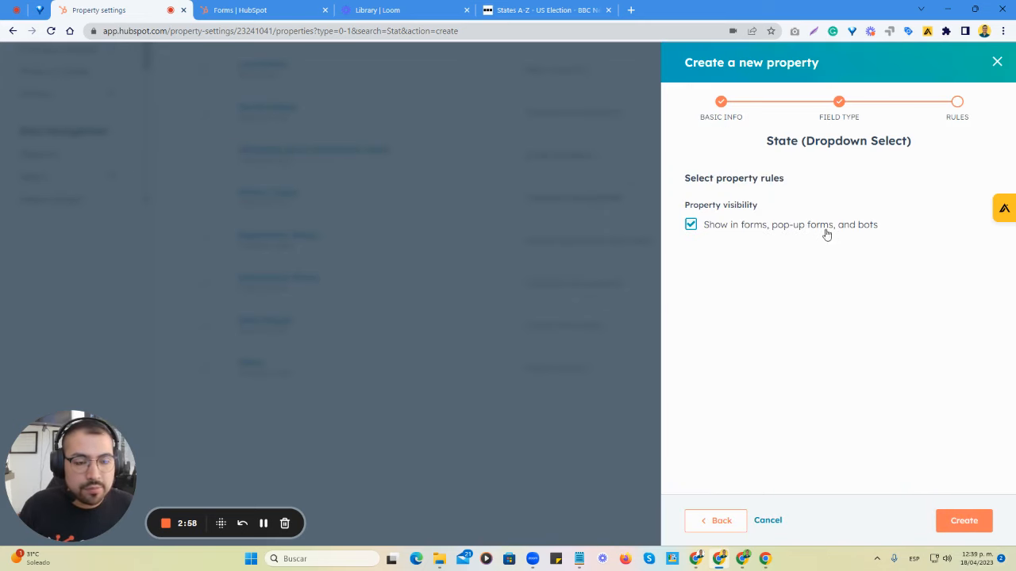
click(962, 521)
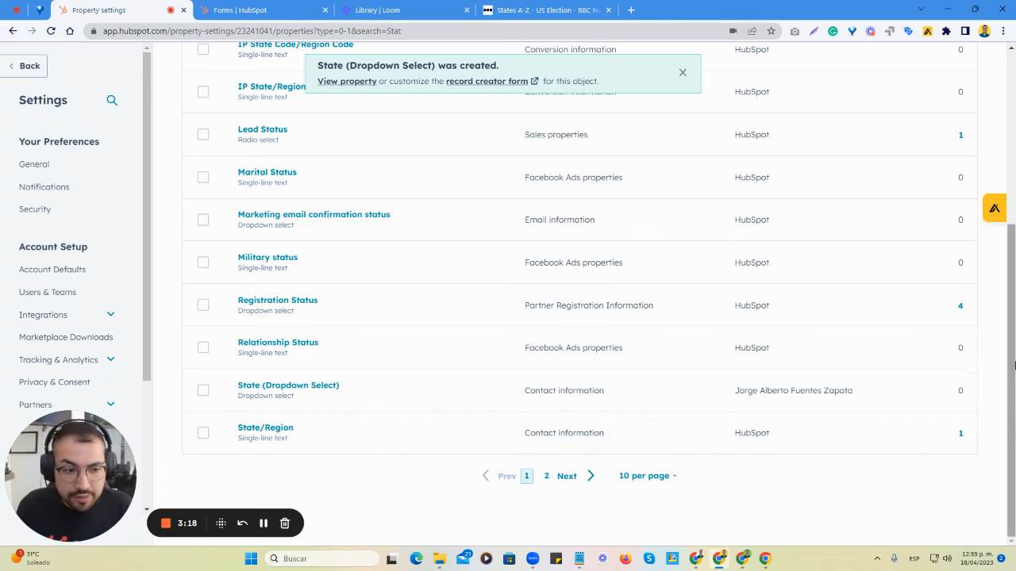
- Dismiss the creation notice and look through the contact properties list filtered by "Stat"
drag(1014, 391, 1013, 417)
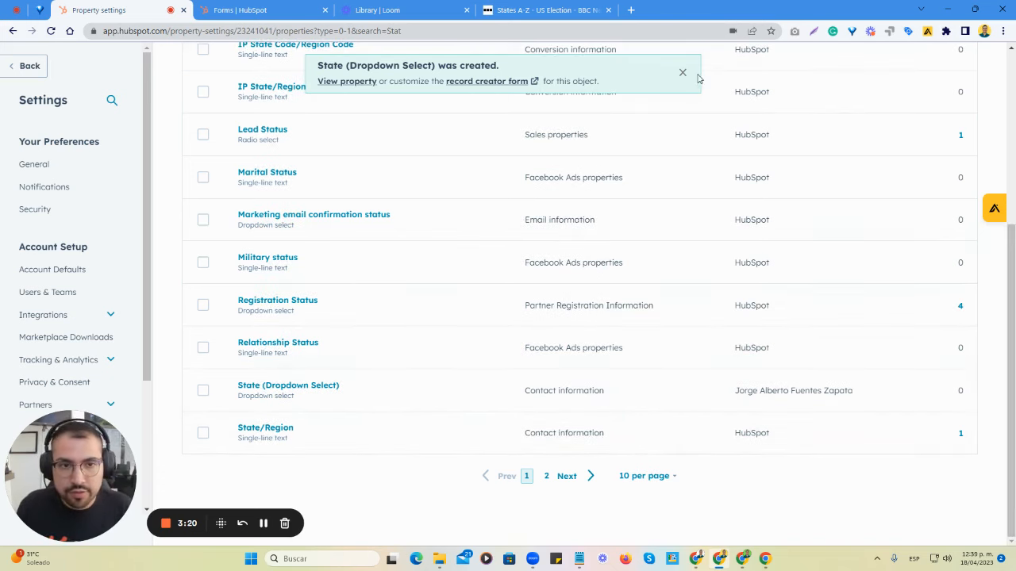
click(682, 75)
drag(1013, 485, 1014, 306)
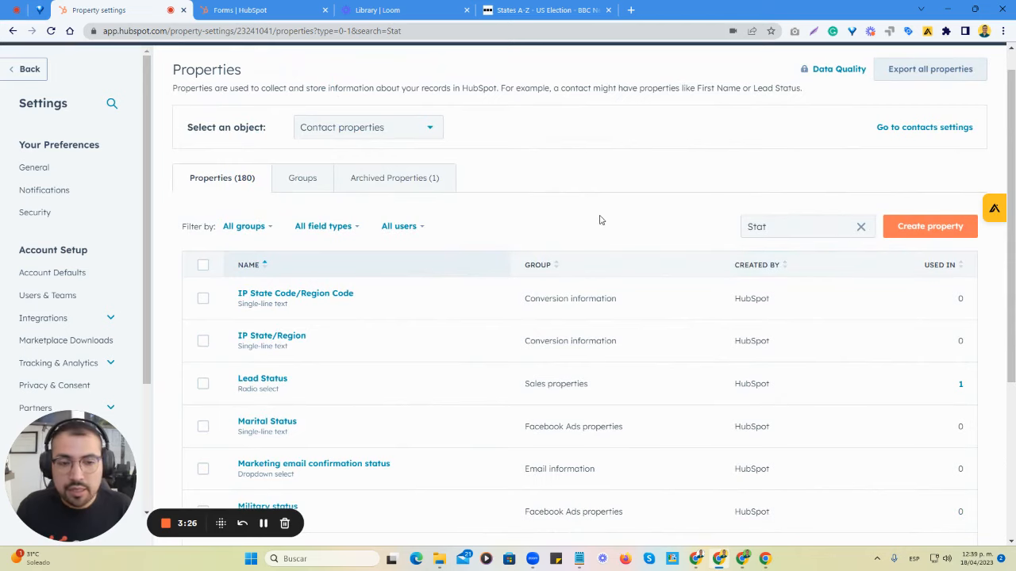
scroll(595, 219, down, 2)
scroll(600, 226, up, 2)
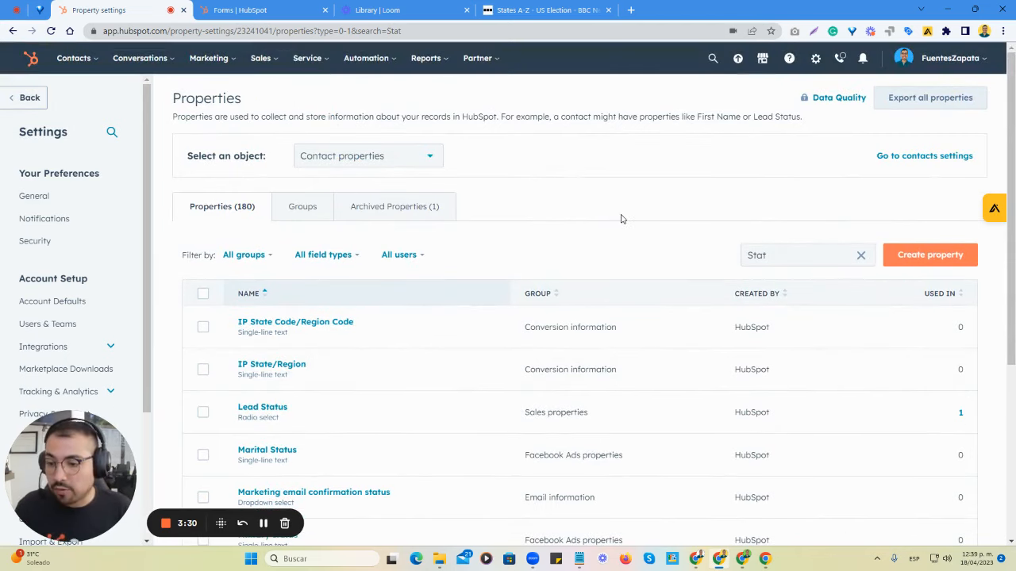
- Switch to the "Form - Contact Us Page - Test" editor and examine the form's existing fields from First name to Submit
click(240, 11)
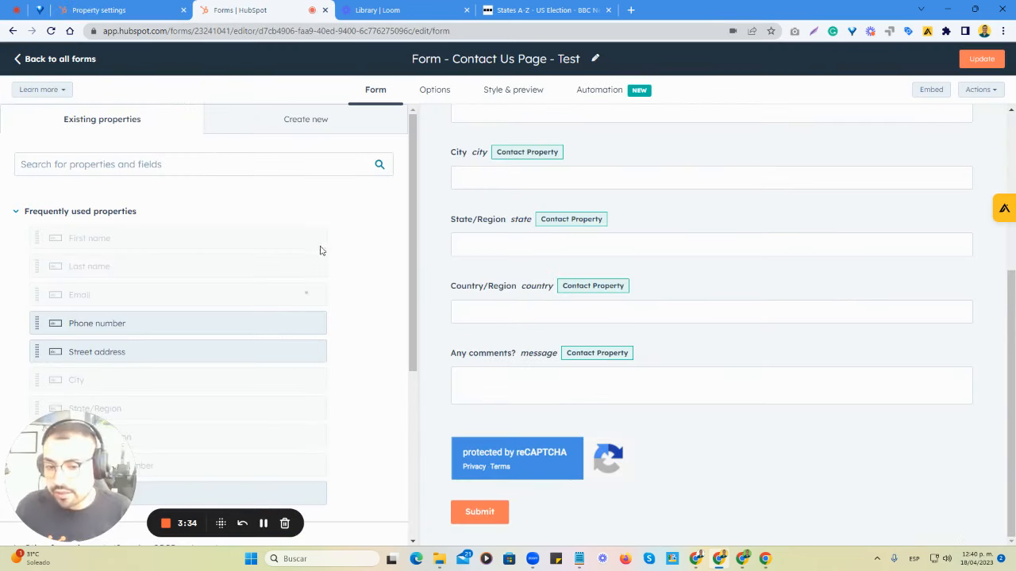
scroll(618, 287, up, 3)
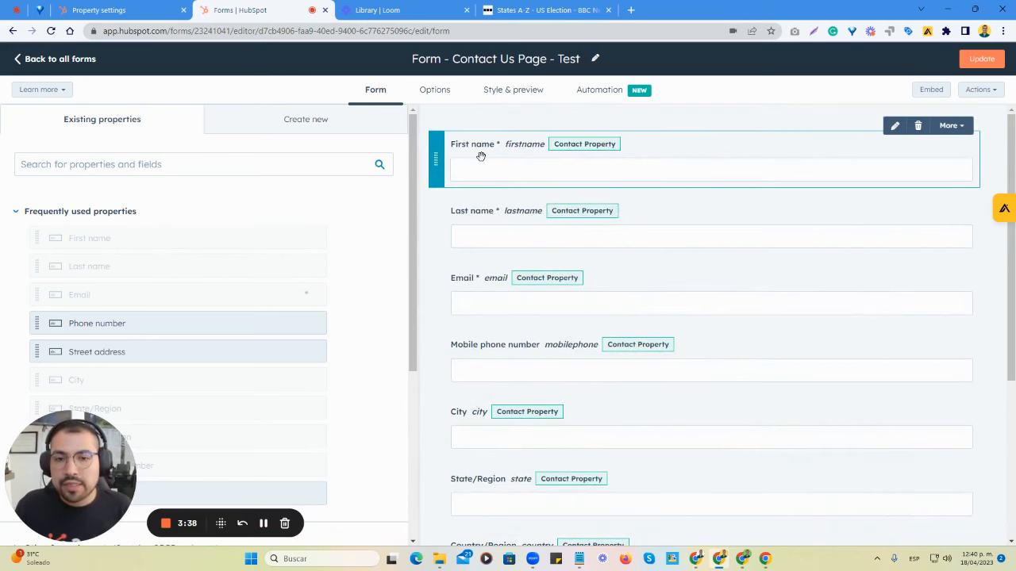
scroll(500, 285, down, 1)
scroll(496, 269, down, 2)
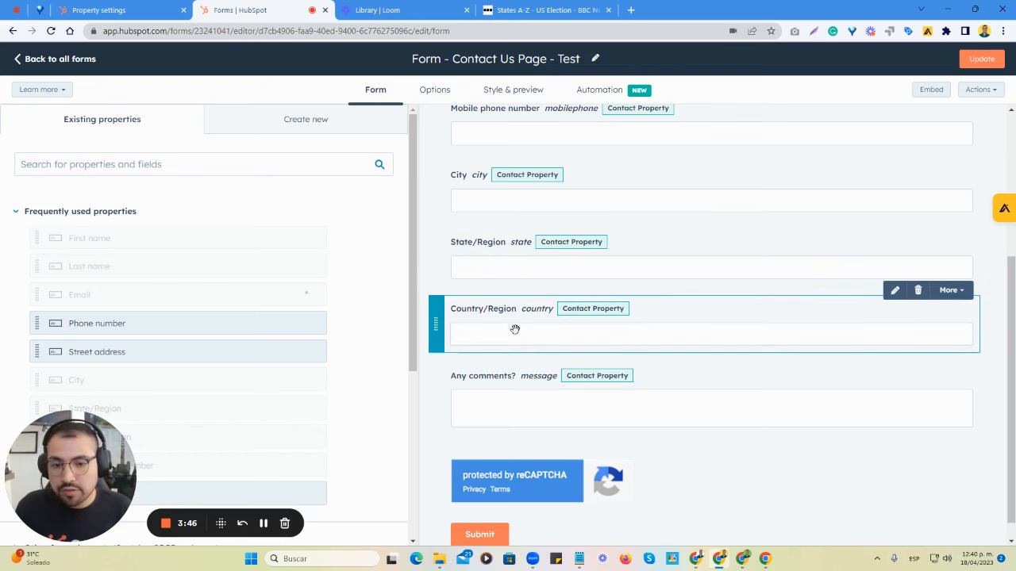
scroll(515, 386, down, 1)
scroll(465, 265, up, 2)
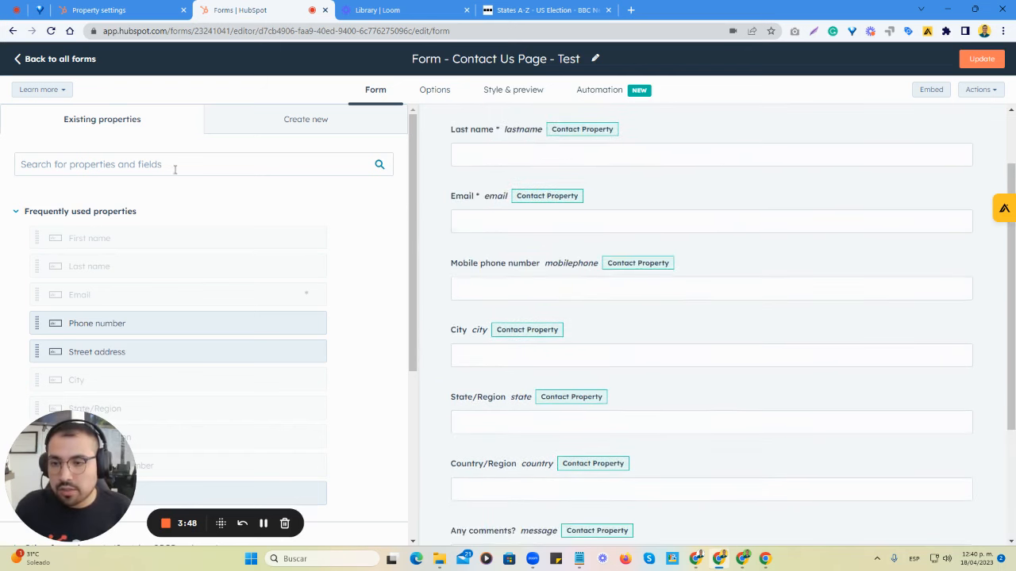
scroll(174, 169, down, 3)
scroll(691, 411, up, 1)
scroll(323, 336, up, 3)
scroll(796, 436, down, 1)
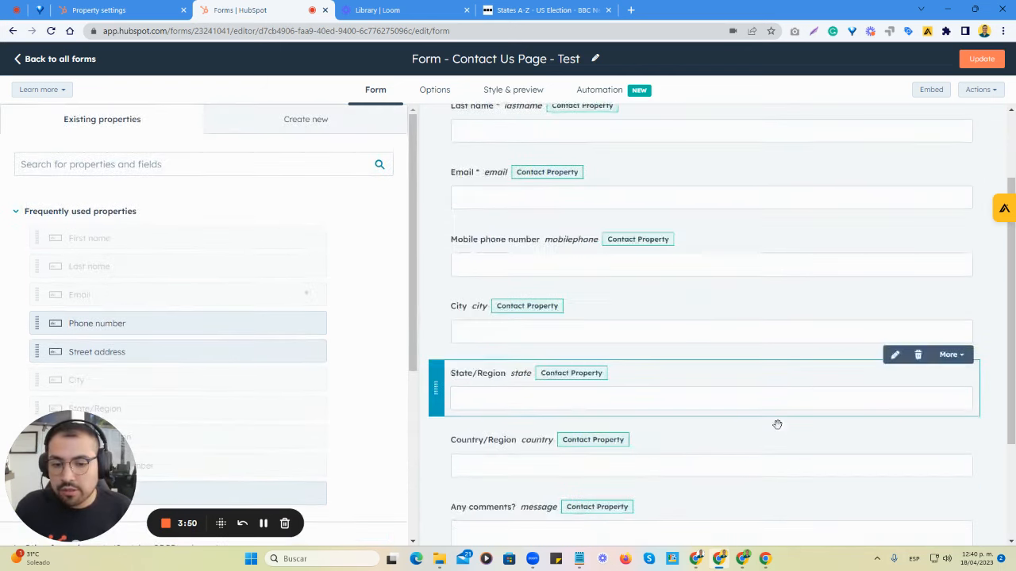
scroll(777, 424, down, 2)
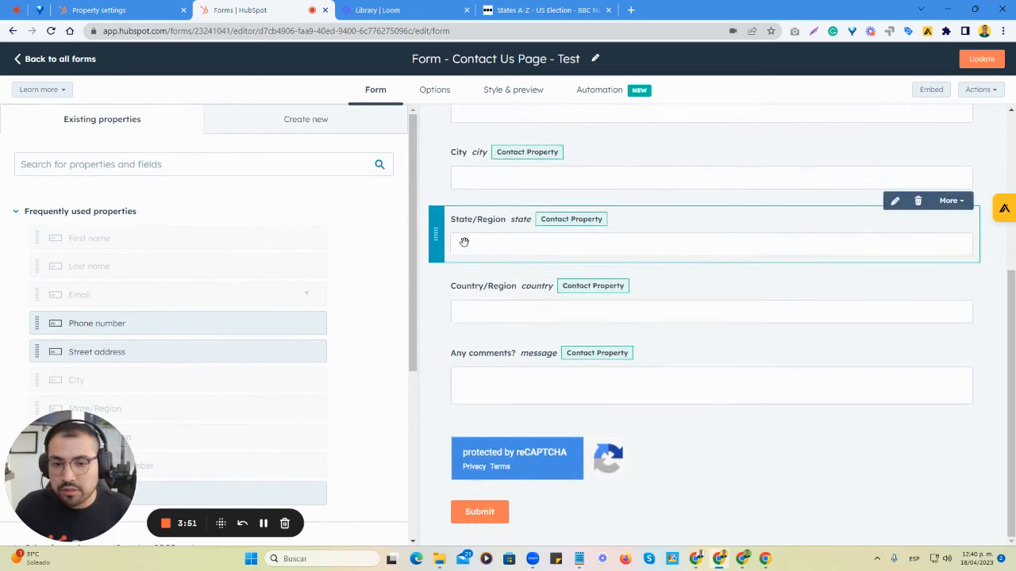
- Search the form editor's existing properties for "state" and locate State (Dropdown Select) under Contact information
click(160, 169)
text(state)
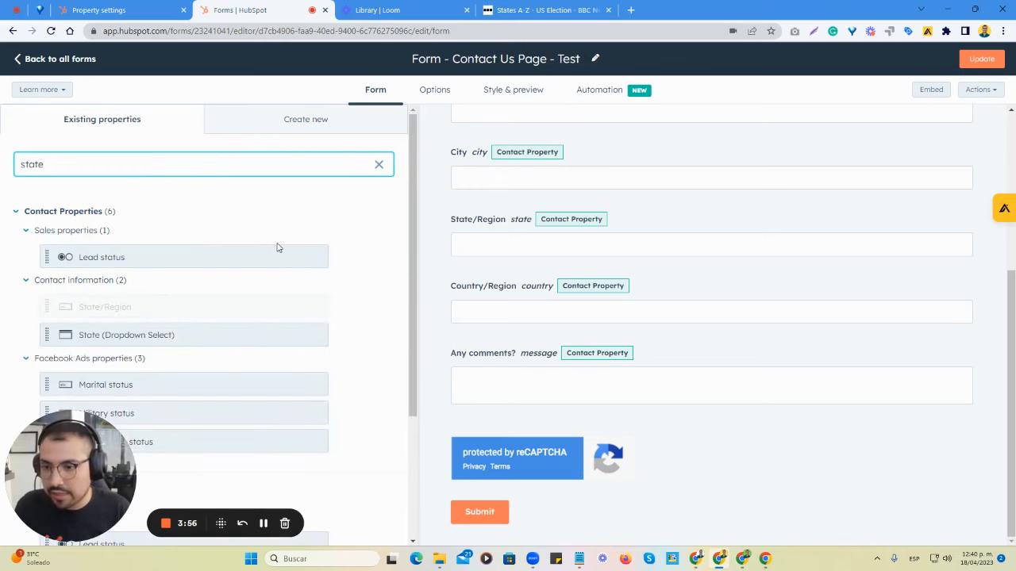
scroll(127, 291, down, 2)
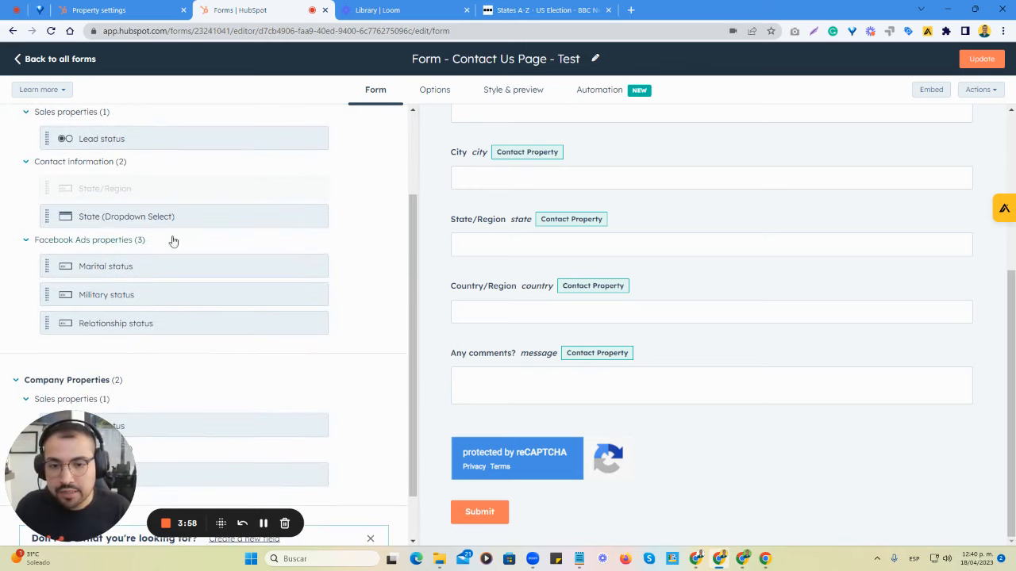
- Try to add the State (Dropdown Select) property to the form next to the State/Region field
drag(154, 221, 525, 210)
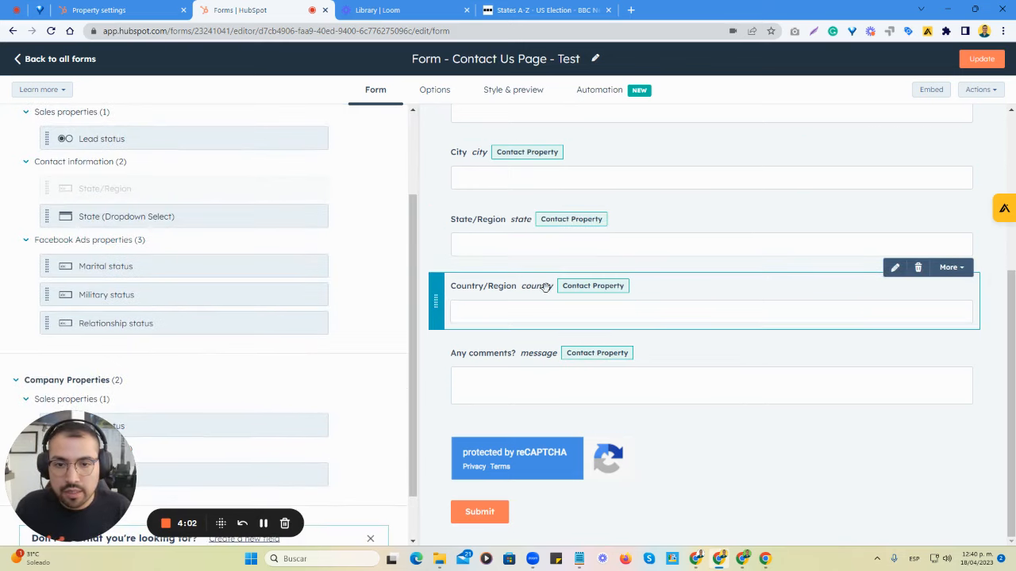
scroll(547, 321, up, 3)
scroll(548, 321, down, 3)
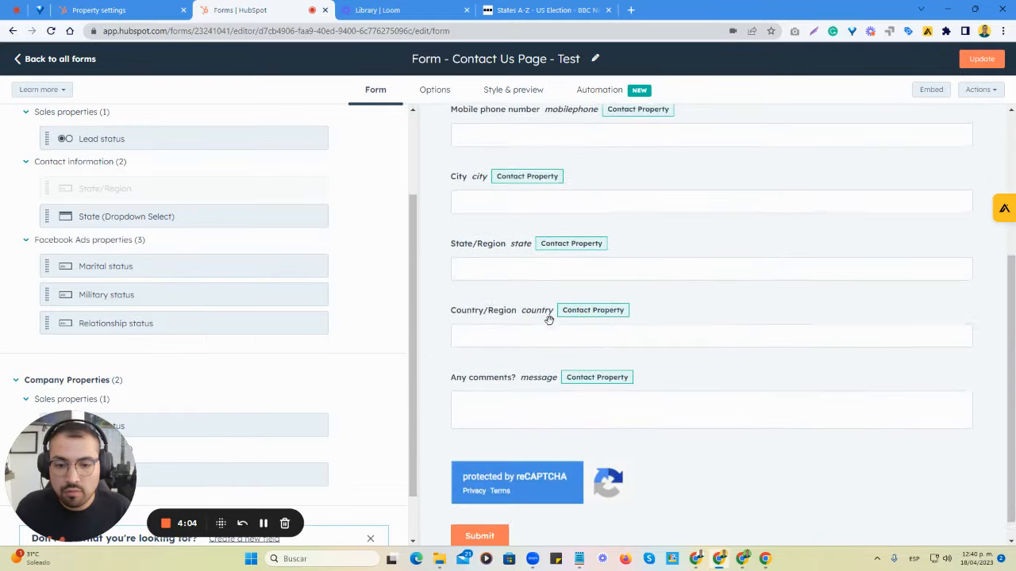
scroll(547, 320, up, 3)
scroll(550, 318, down, 5)
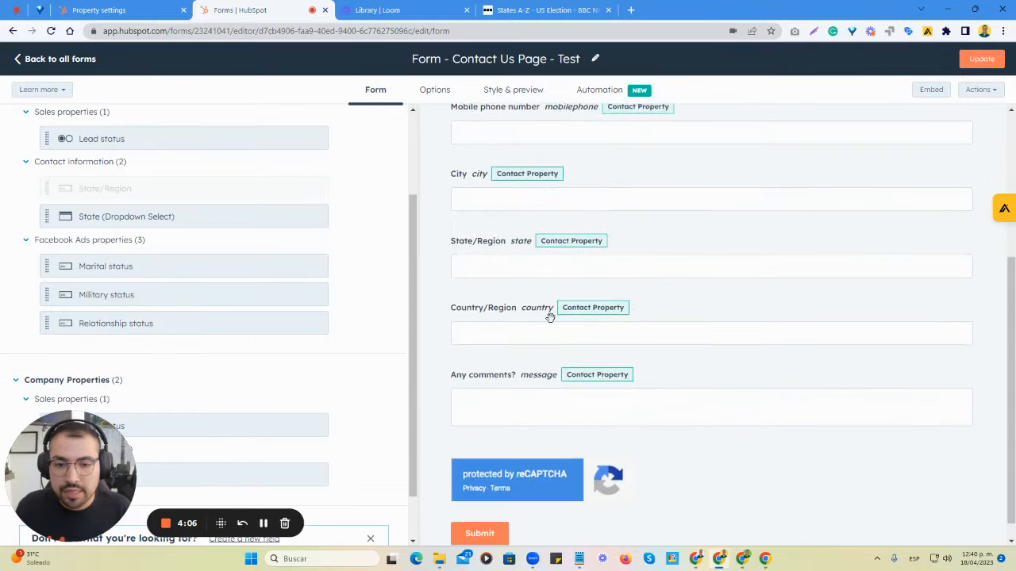
drag(109, 215, 522, 270)
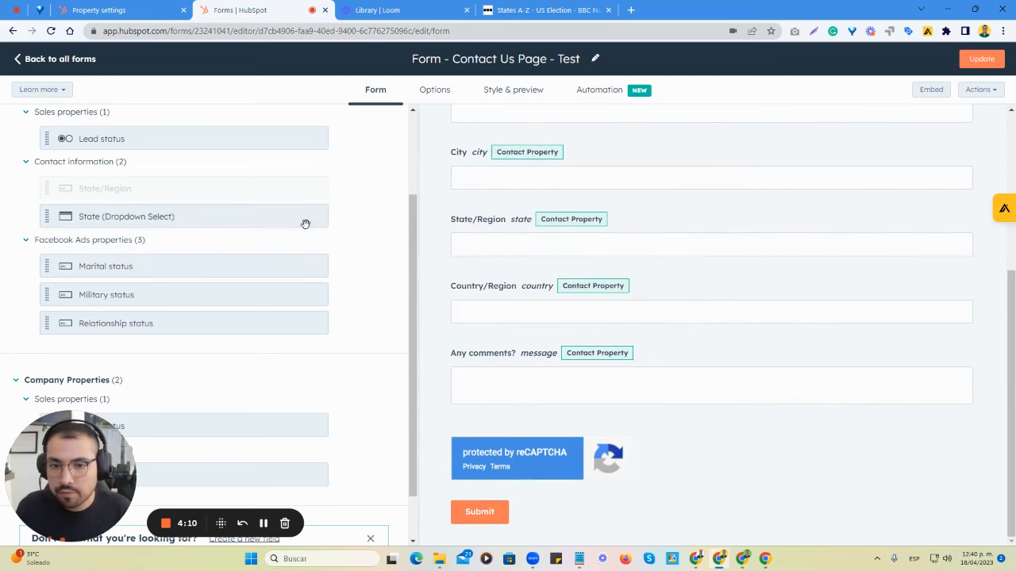
- Replace the form's State/Region field with the State (Dropdown Select) property, placed between City and Country/Region
mouse_move(608, 227)
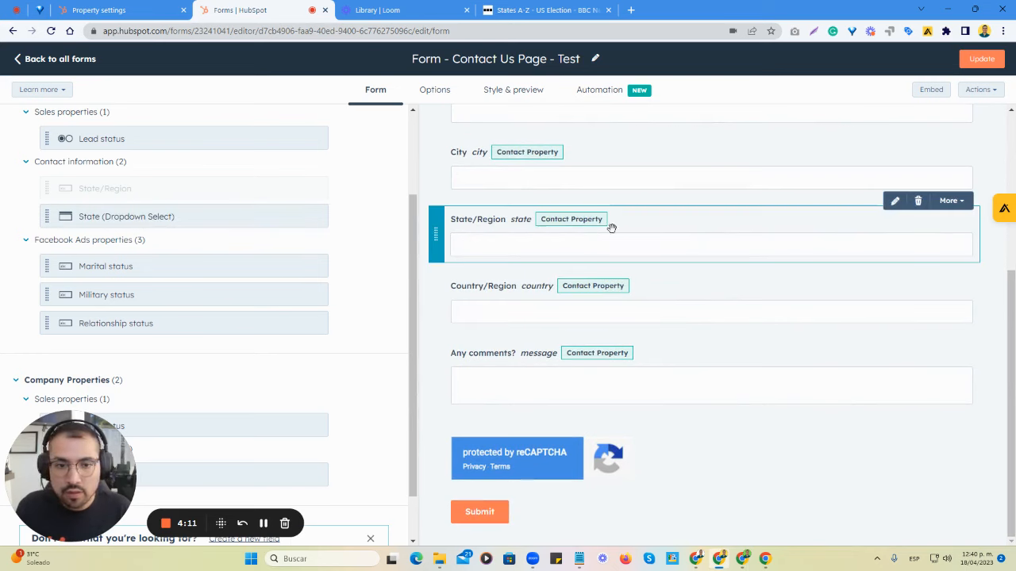
click(918, 202)
drag(90, 216, 531, 273)
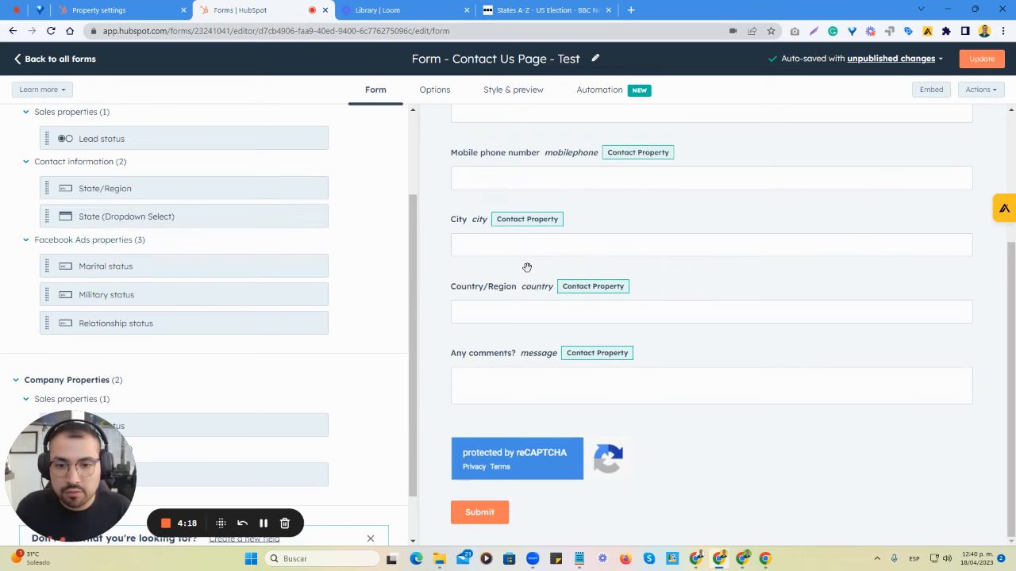
drag(55, 216, 486, 268)
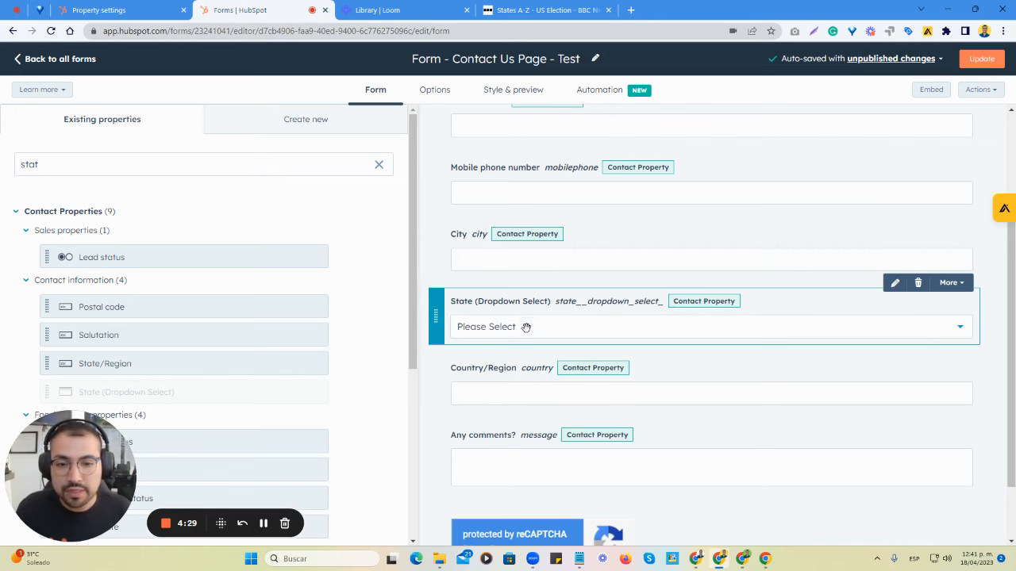
- Open the State (Dropdown Select) field's settings and publish the form update
click(470, 314)
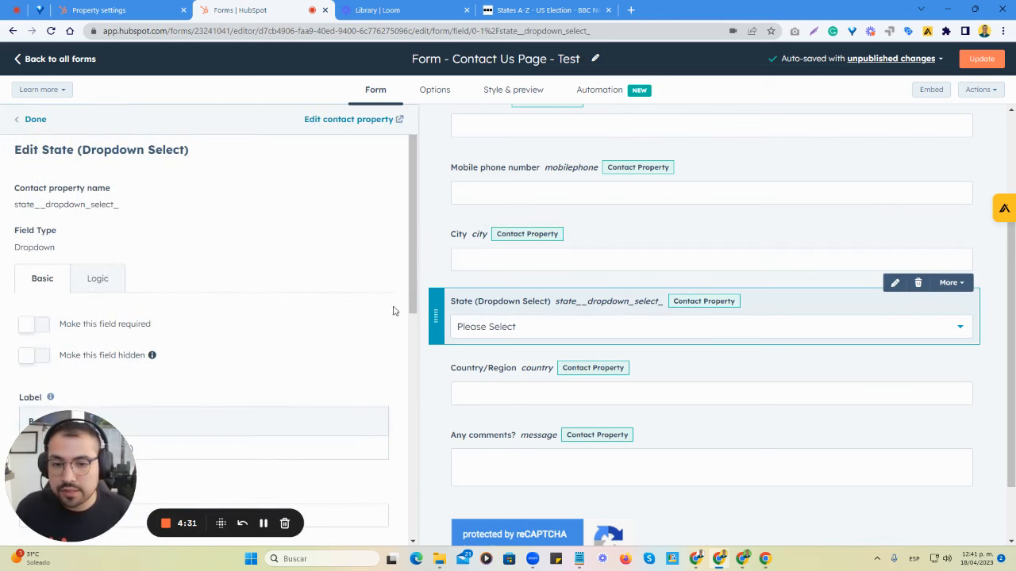
scroll(451, 191, up, 3)
click(979, 58)
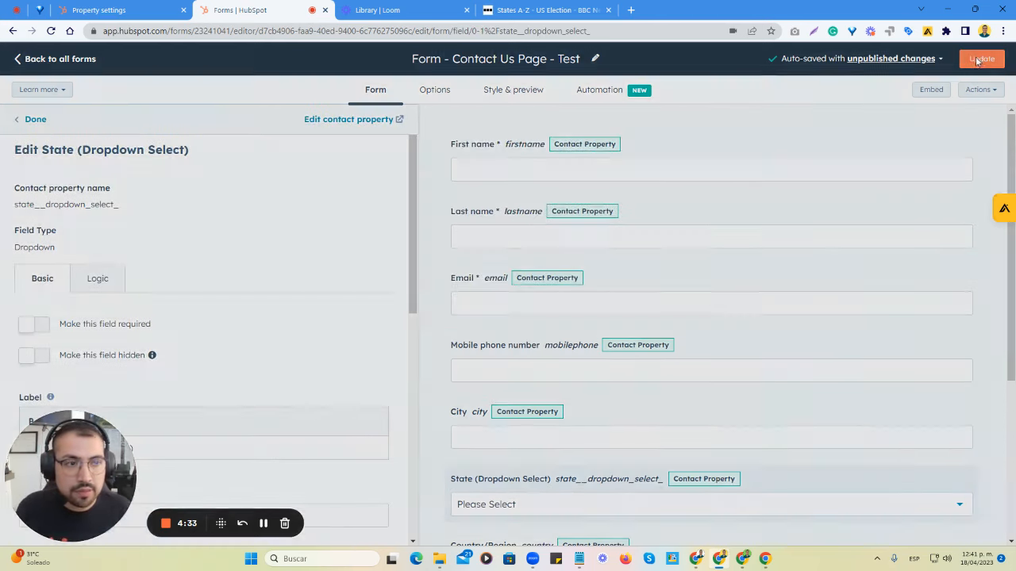
click(760, 523)
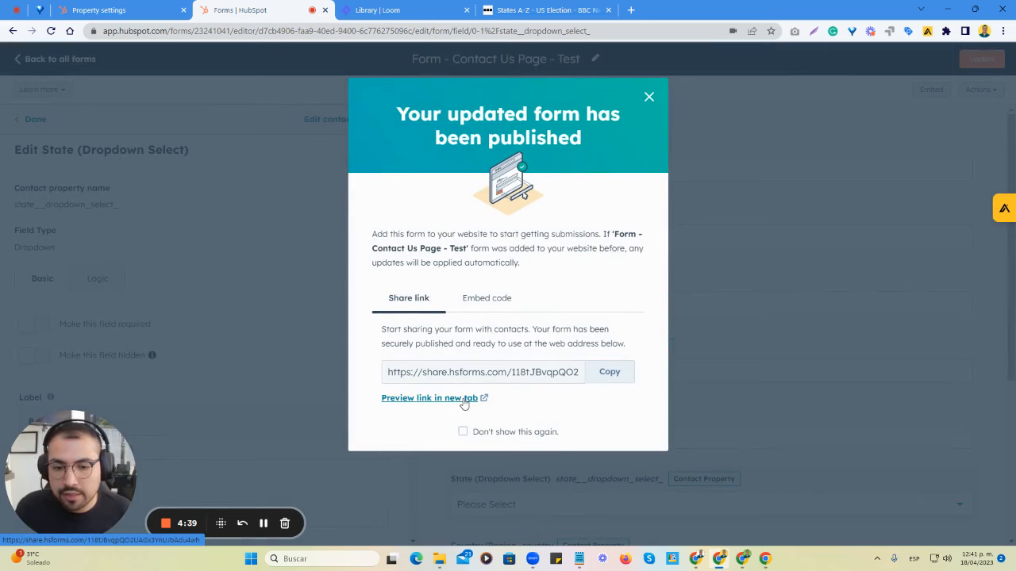
- Preview the published form in a new tab and examine the State (Dropdown Select) field's label and its list of states
click(467, 399)
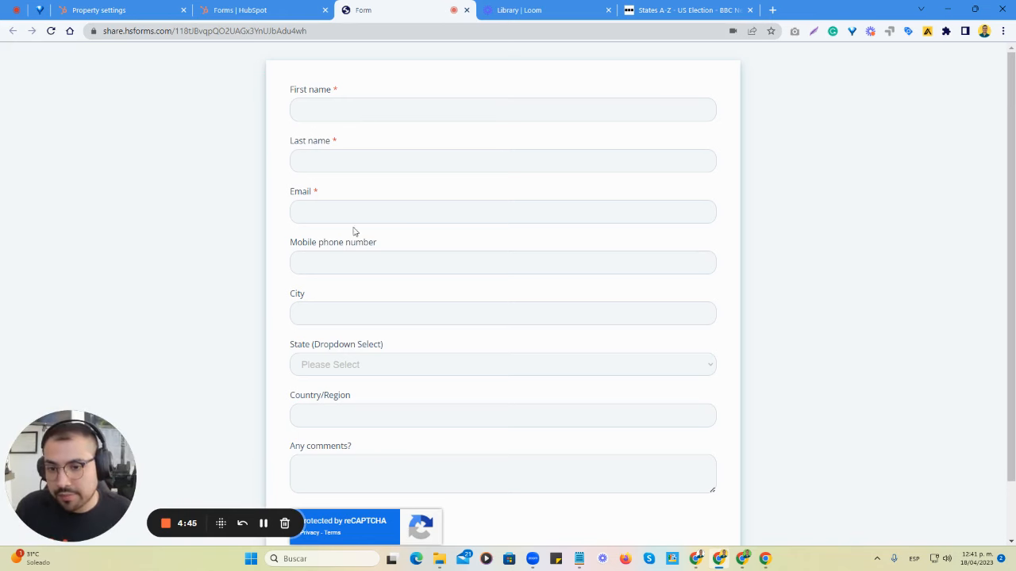
scroll(350, 338, down, 1)
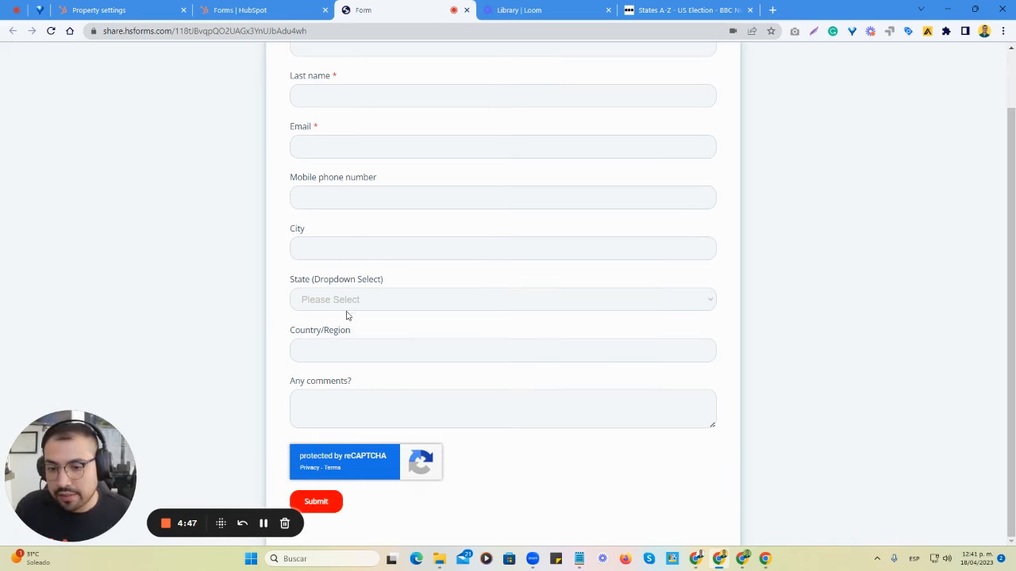
click(351, 308)
scroll(396, 158, down, 8)
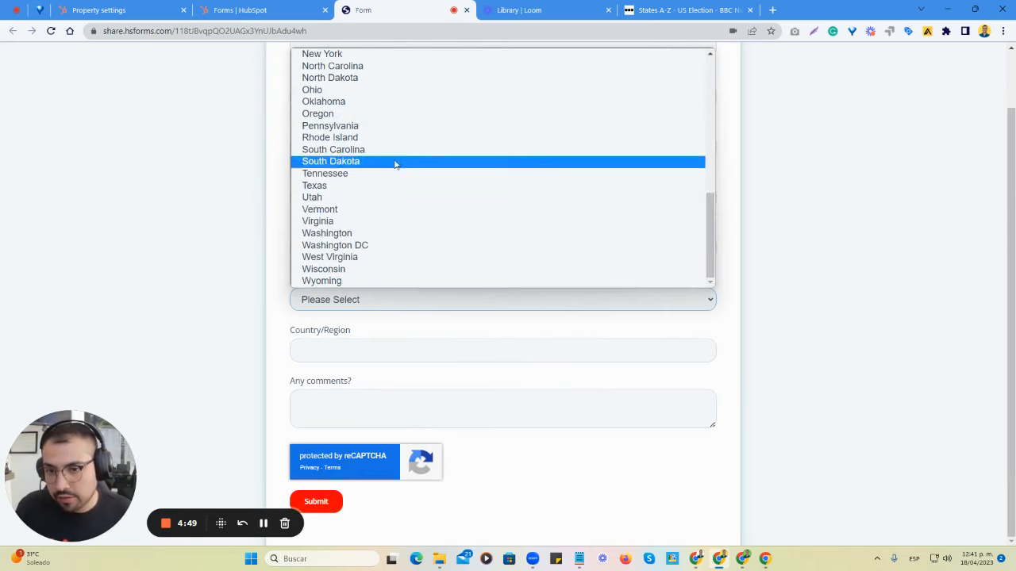
scroll(393, 190, up, 8)
scroll(386, 150, down, 8)
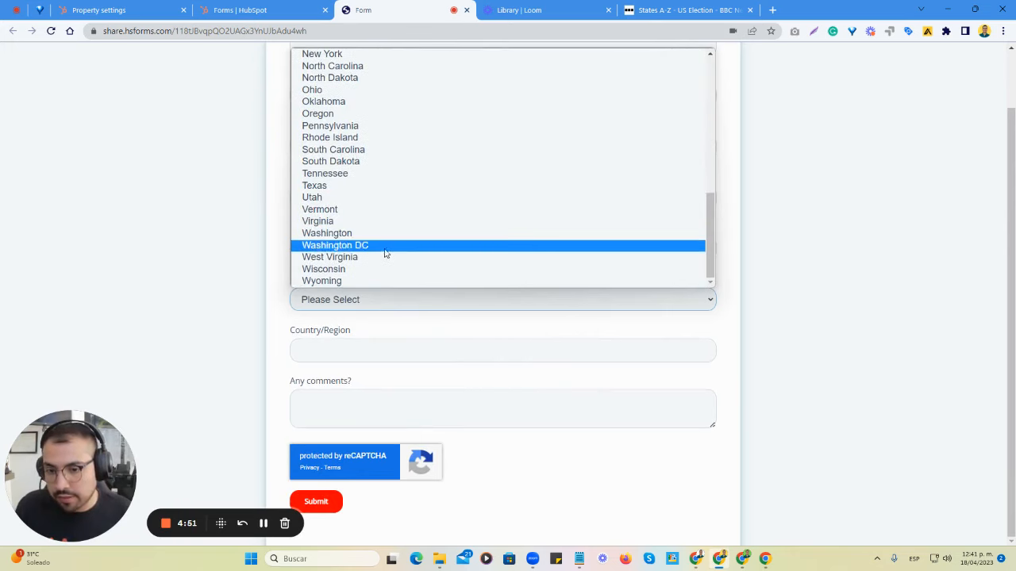
click(722, 320)
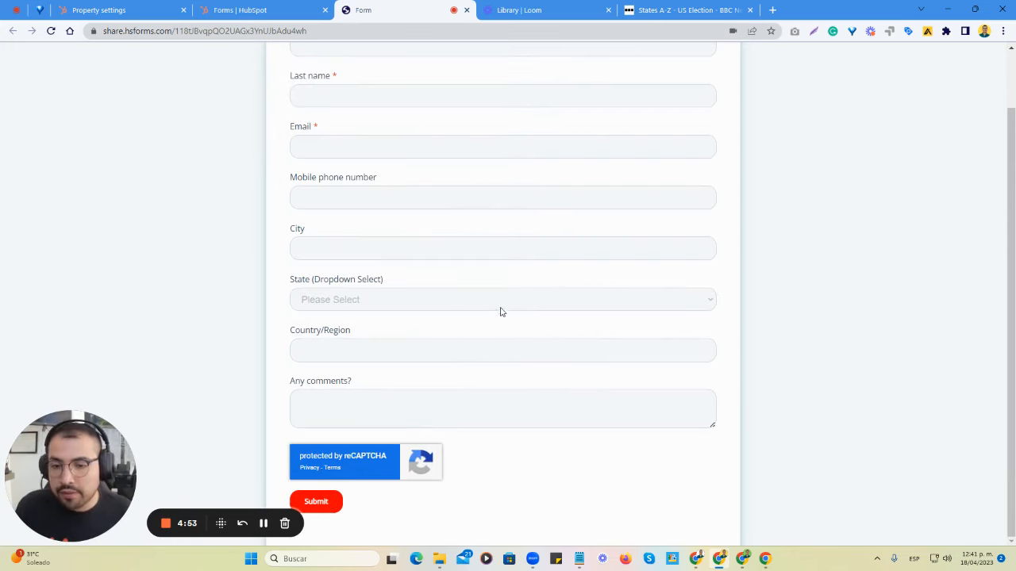
drag(386, 284, 284, 277)
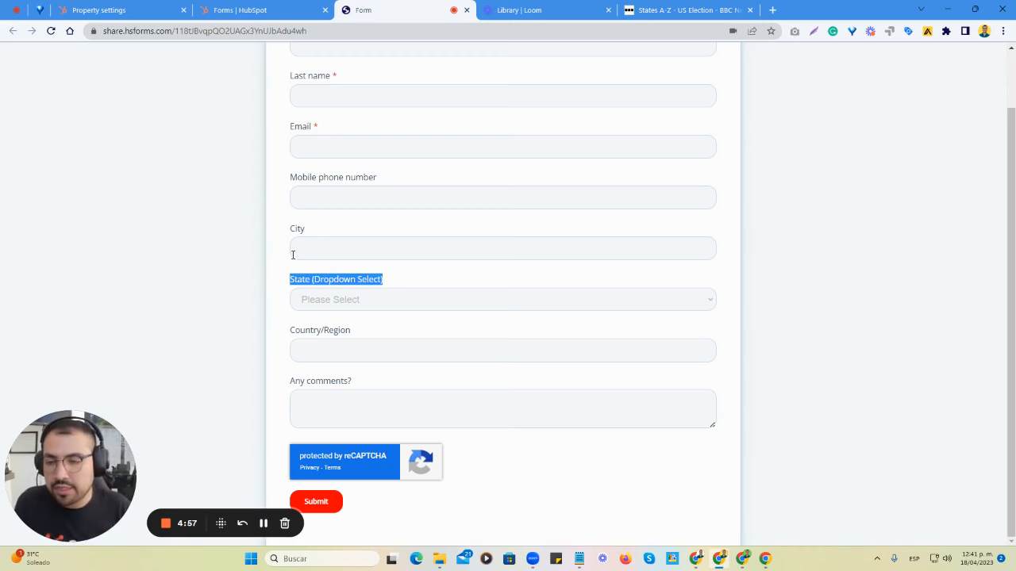
- Change the State (Dropdown Select) field's label in the form editor to "What state are you located in?"
click(250, 11)
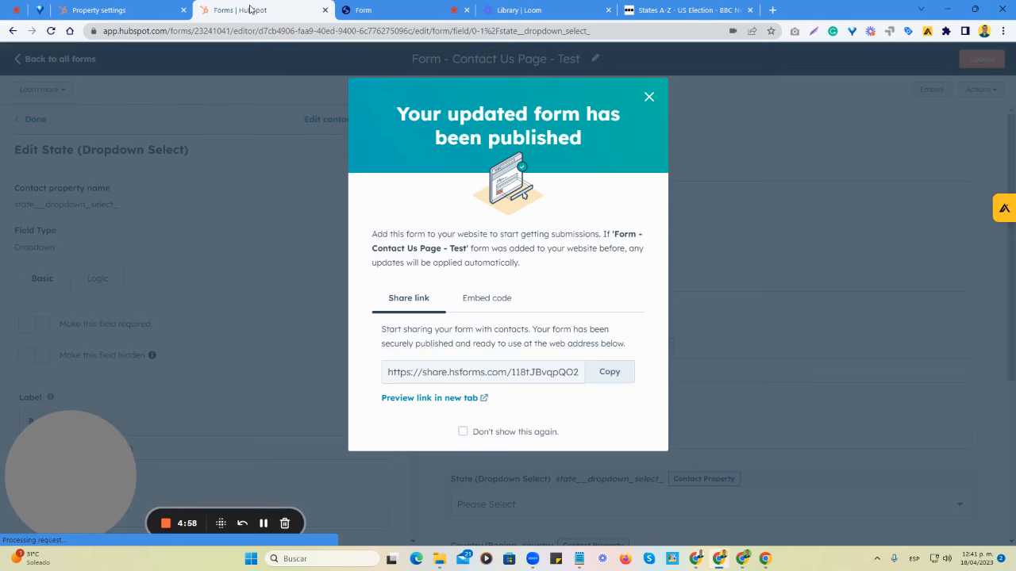
click(649, 98)
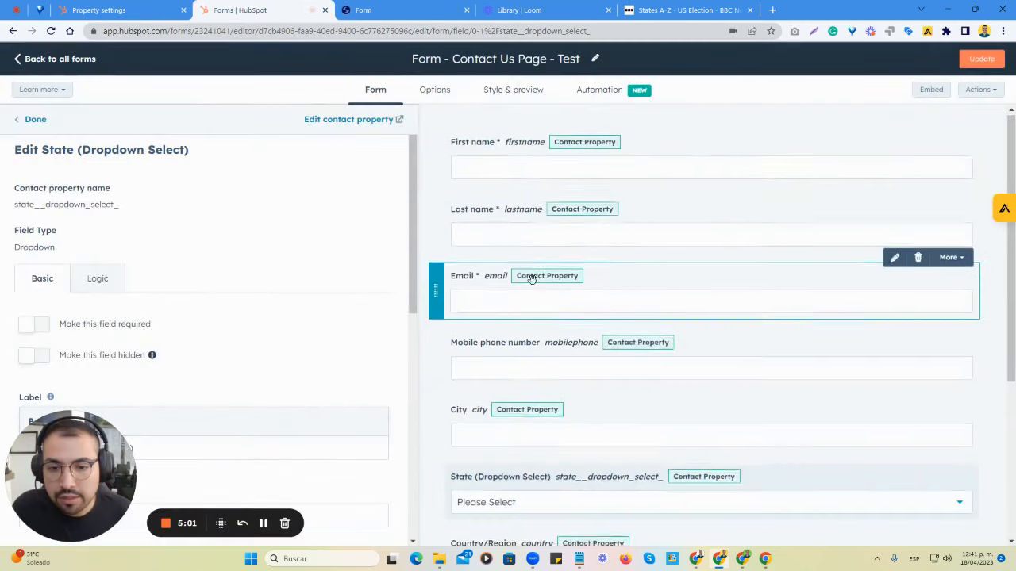
scroll(511, 339, down, 2)
click(494, 302)
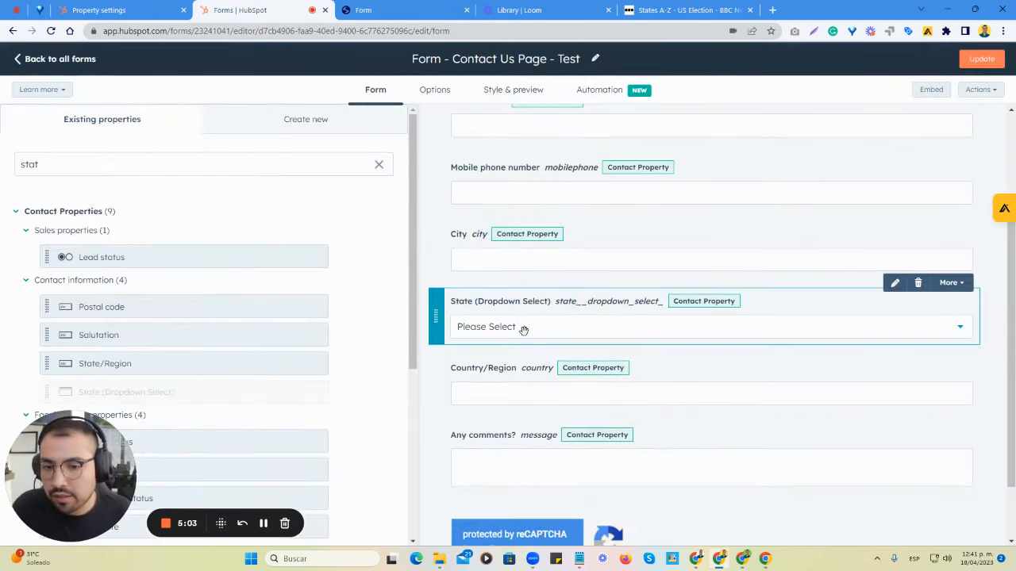
scroll(210, 309, down, 3)
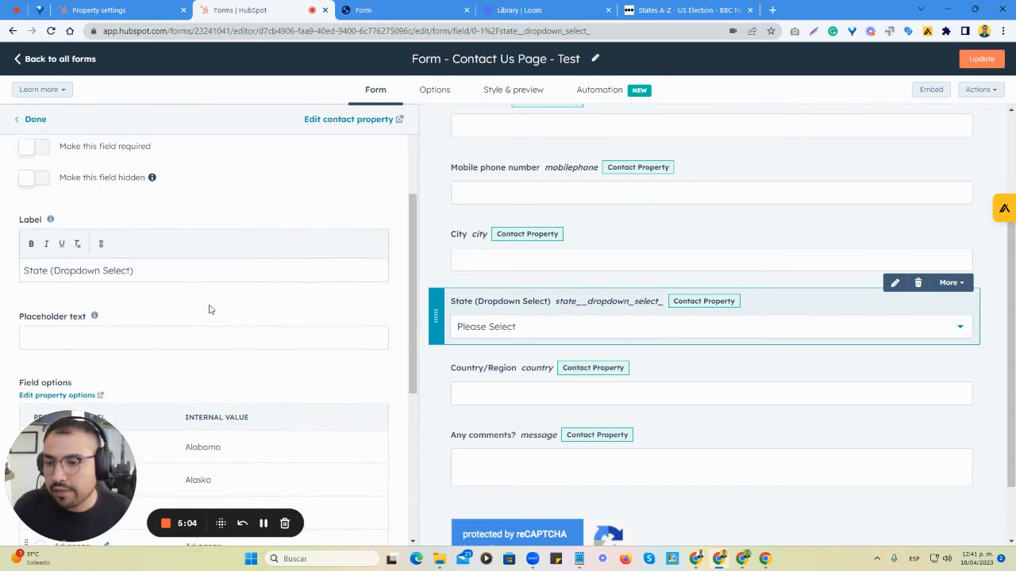
triple_click(162, 267)
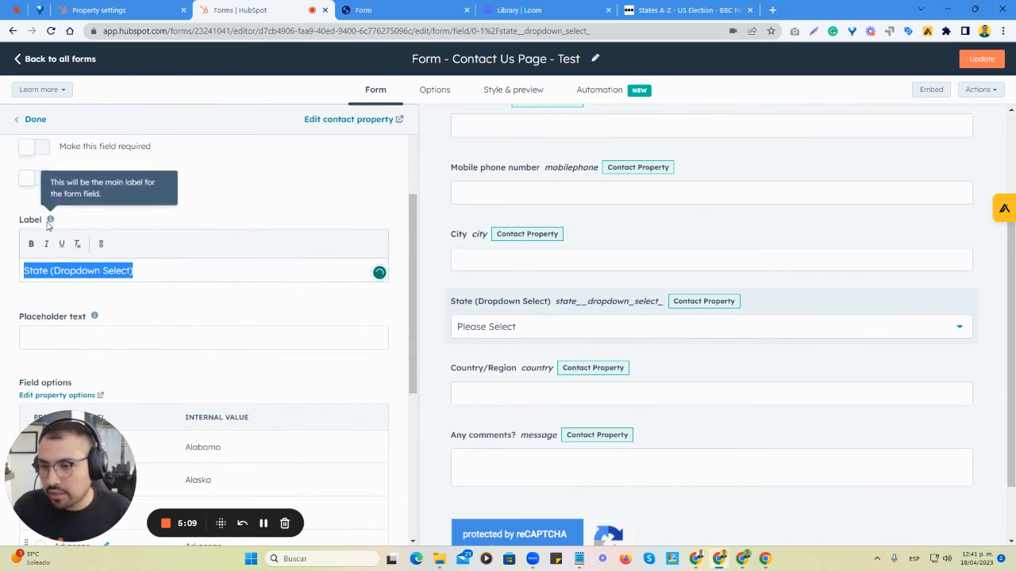
key(BackSpace)
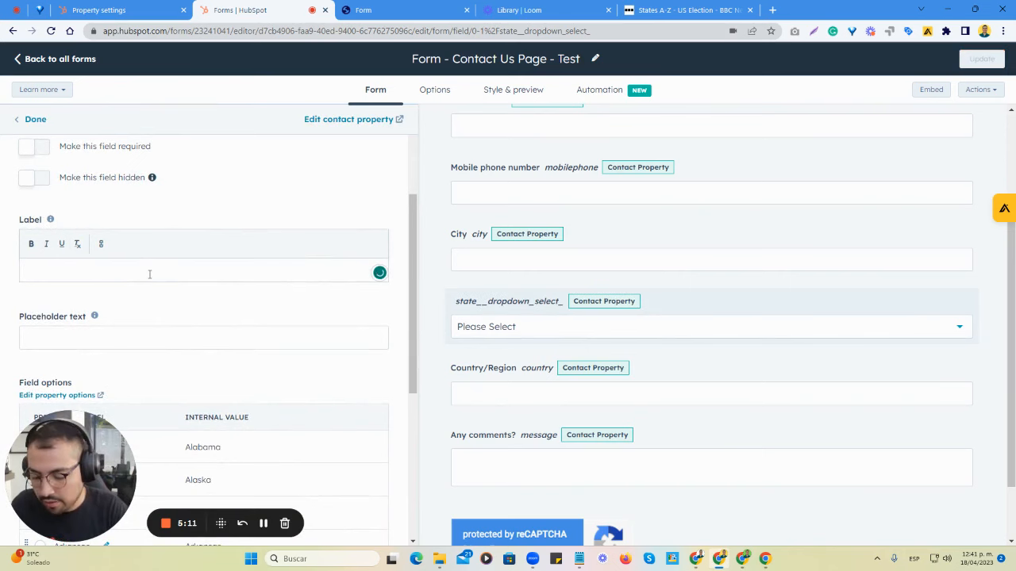
text(What state )
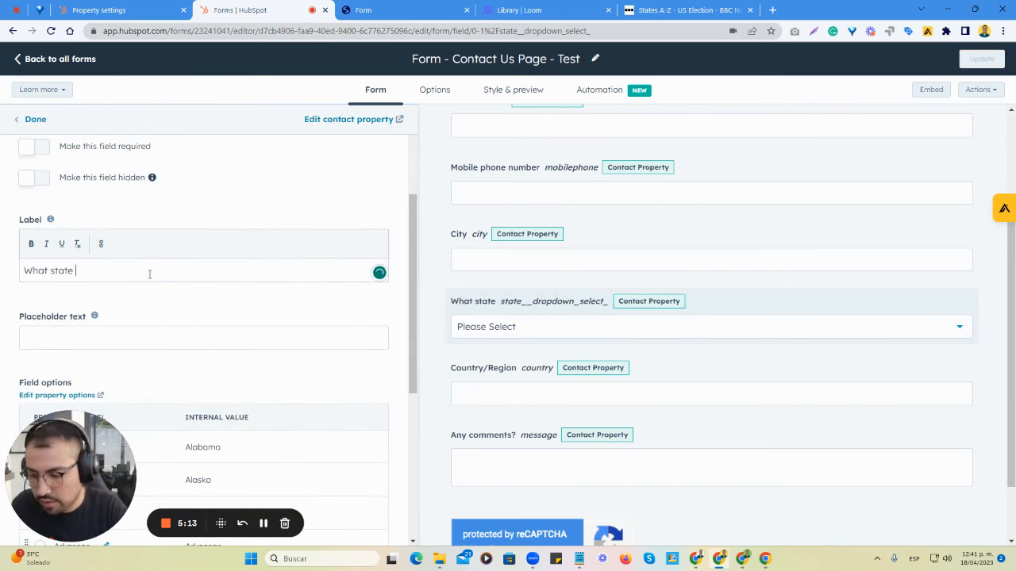
text(are you loca)
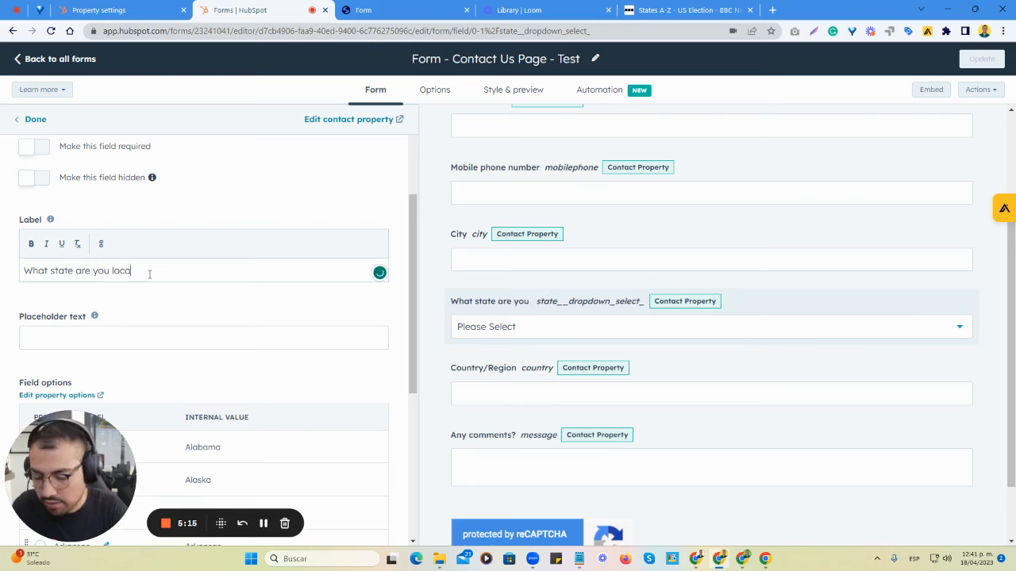
text(ted in?)
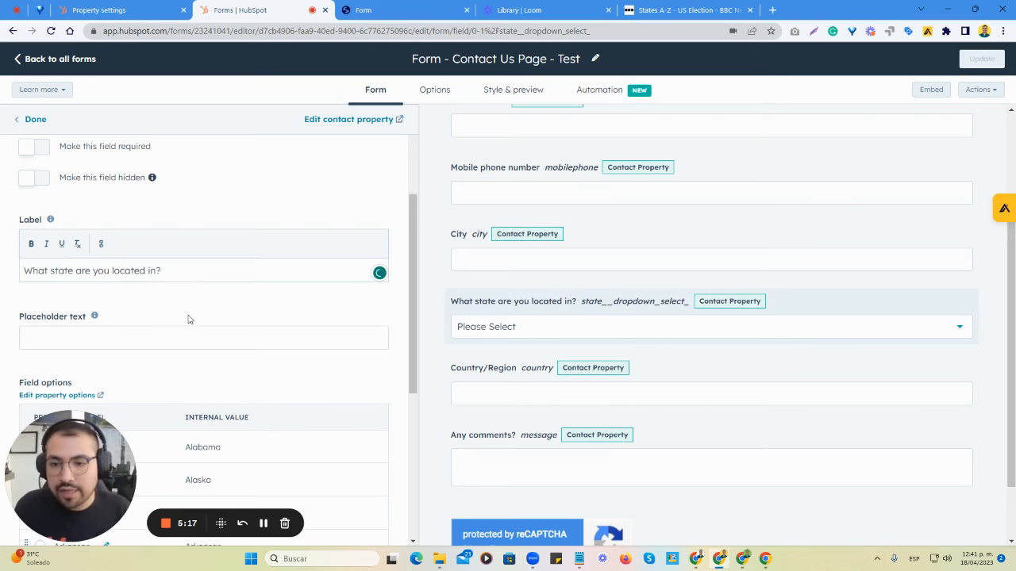
- Publish the form update and preview the form in a new tab
click(982, 59)
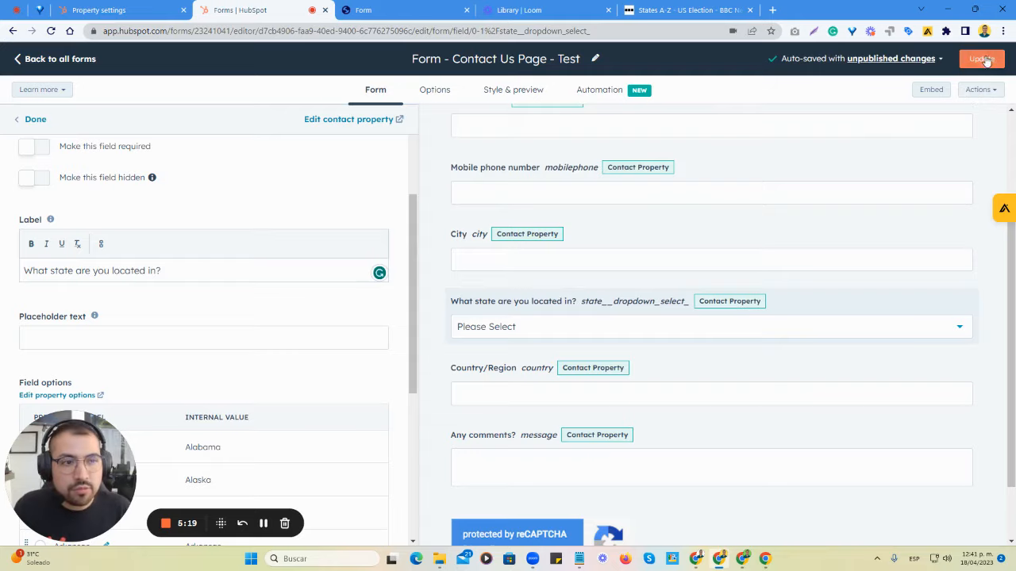
click(771, 523)
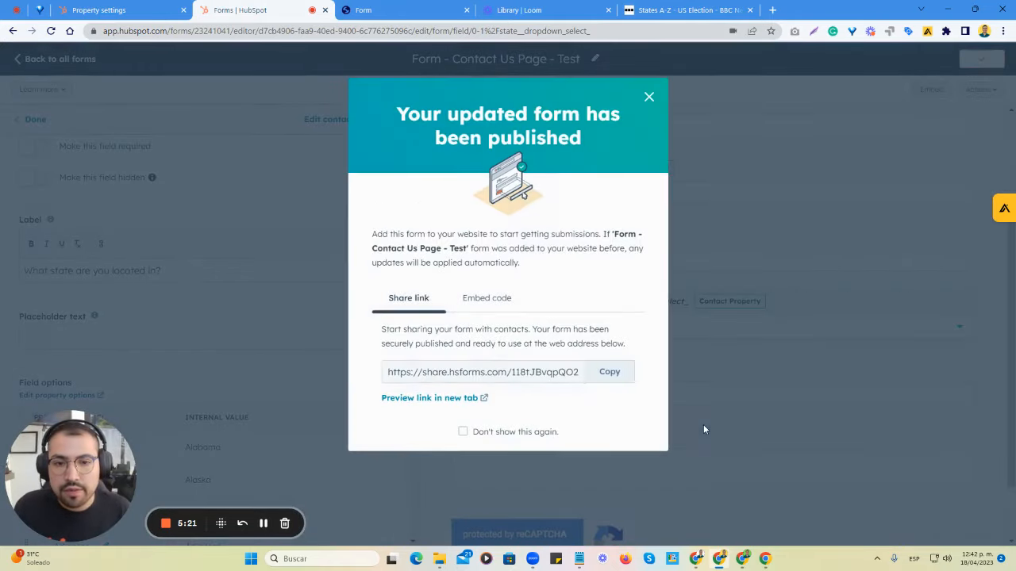
click(458, 401)
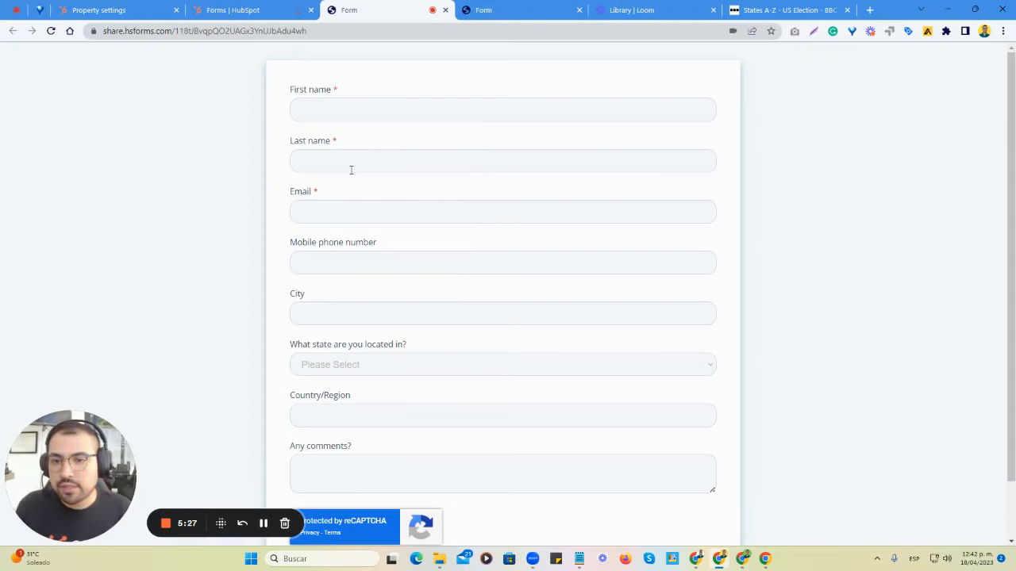
- Test the "What state are you located in?" dropdown in the preview by choosing Illinois, and check the field's label
scroll(343, 273, down, 1)
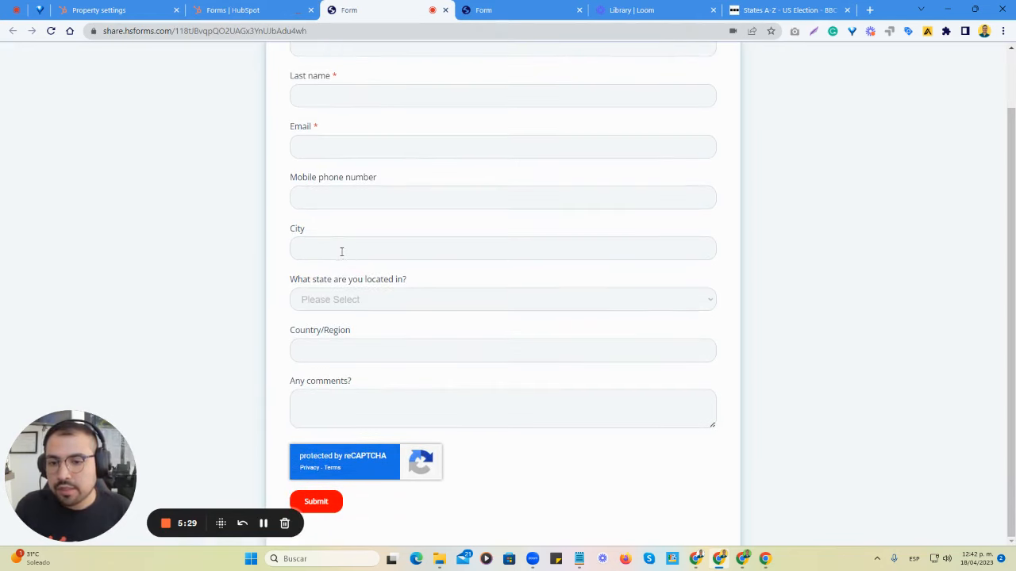
click(339, 301)
scroll(358, 238, down, 1)
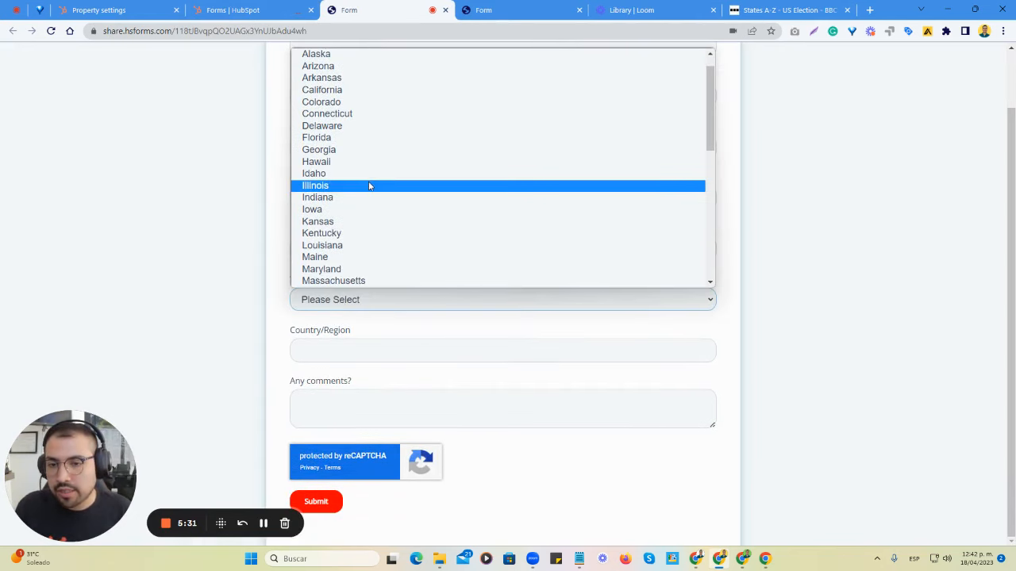
click(370, 187)
click(347, 350)
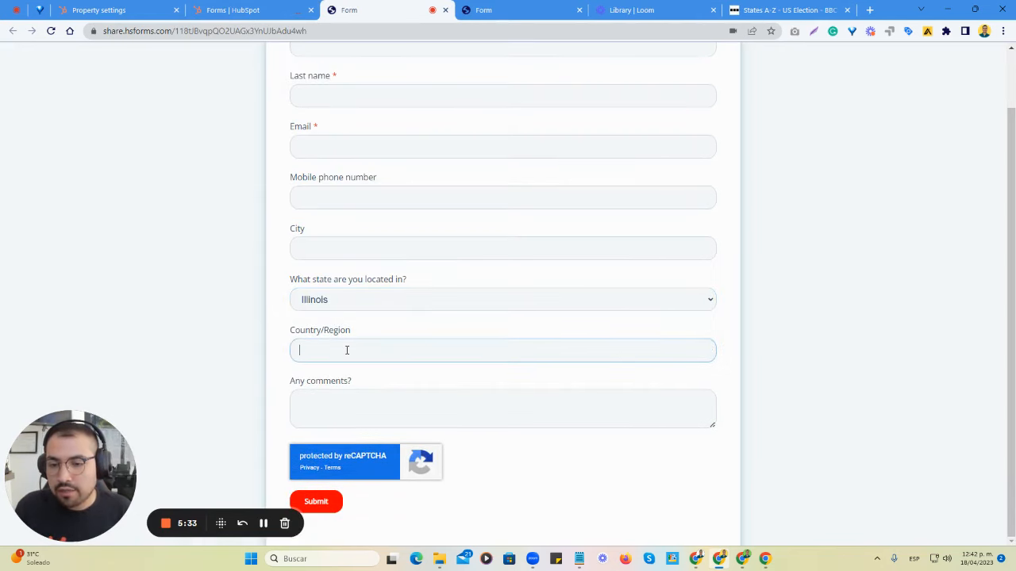
click(356, 410)
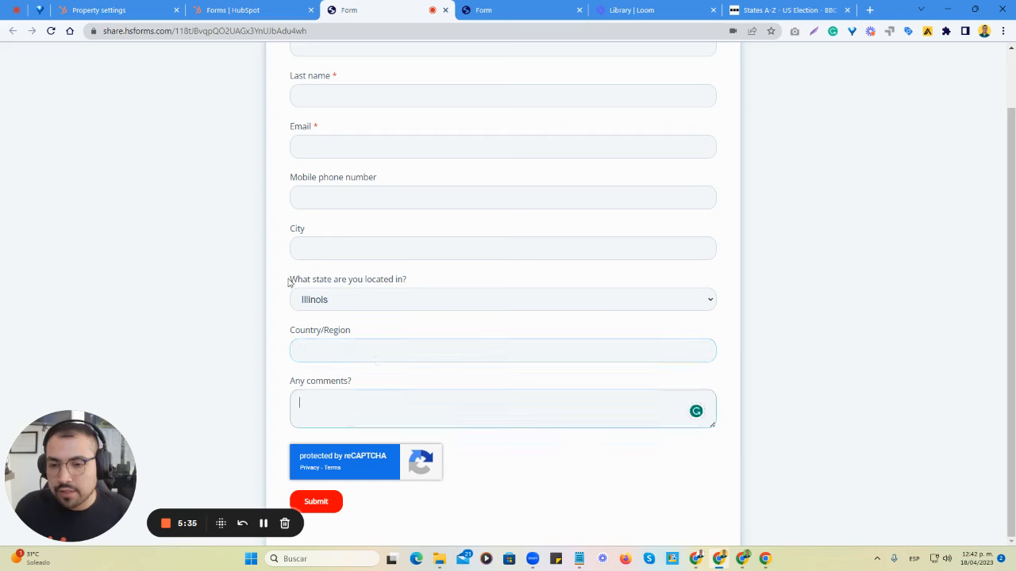
drag(407, 279, 291, 279)
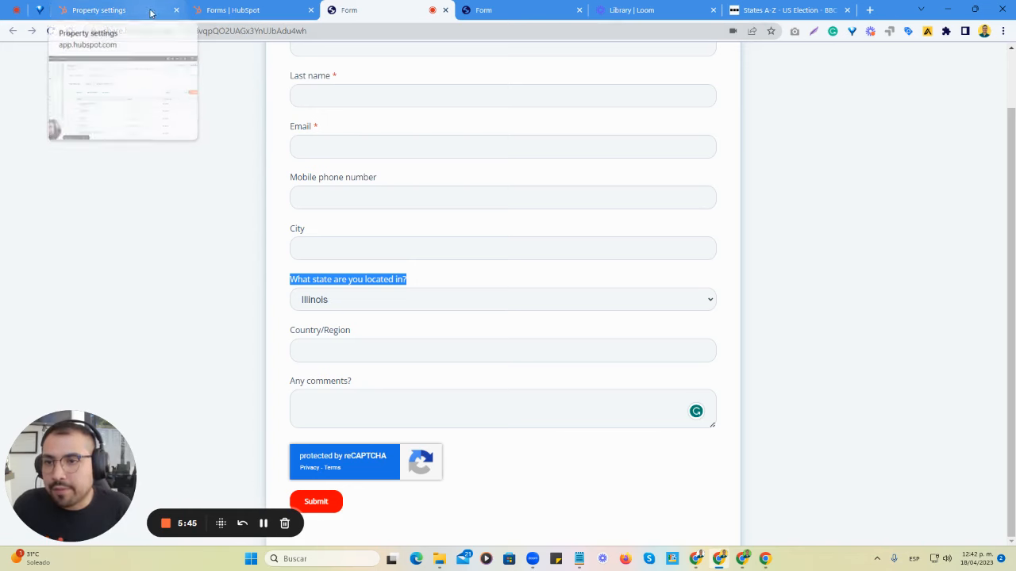
click(323, 275)
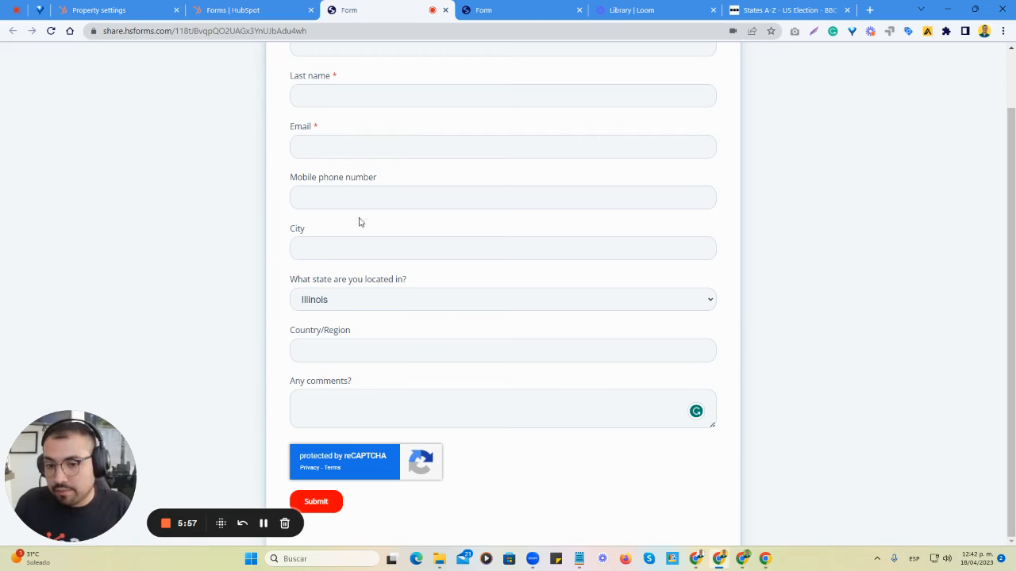
- Try the free-text entries MX and mexico in the preview's Country/Region field, and clear the field
click(347, 349)
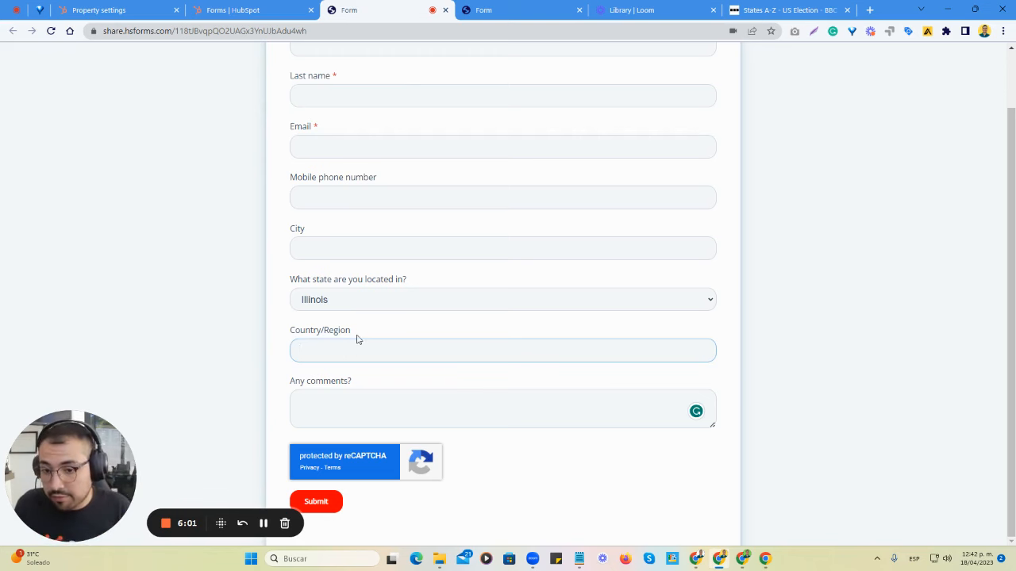
drag(356, 339, 288, 330)
click(382, 334)
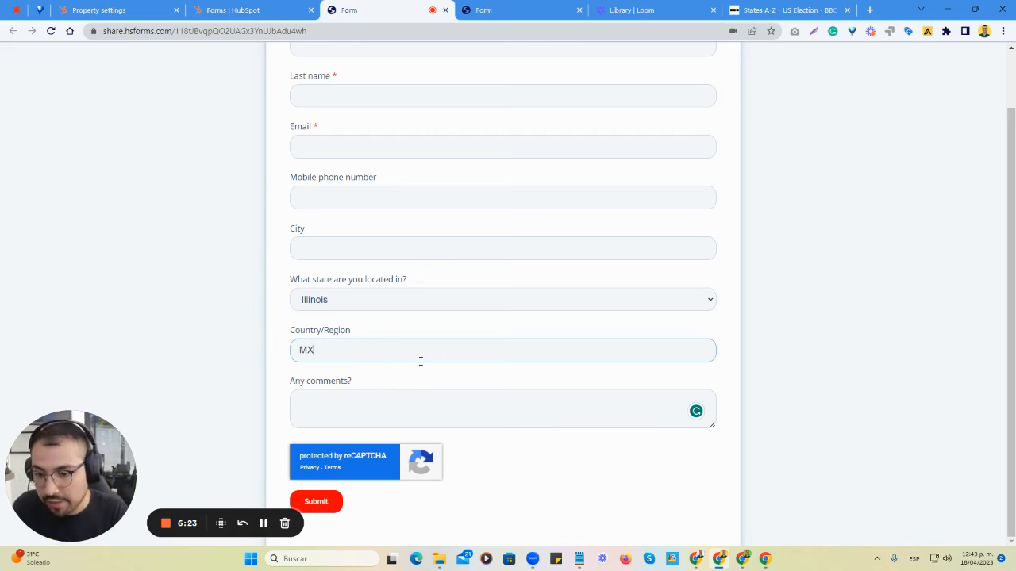
text(IC)
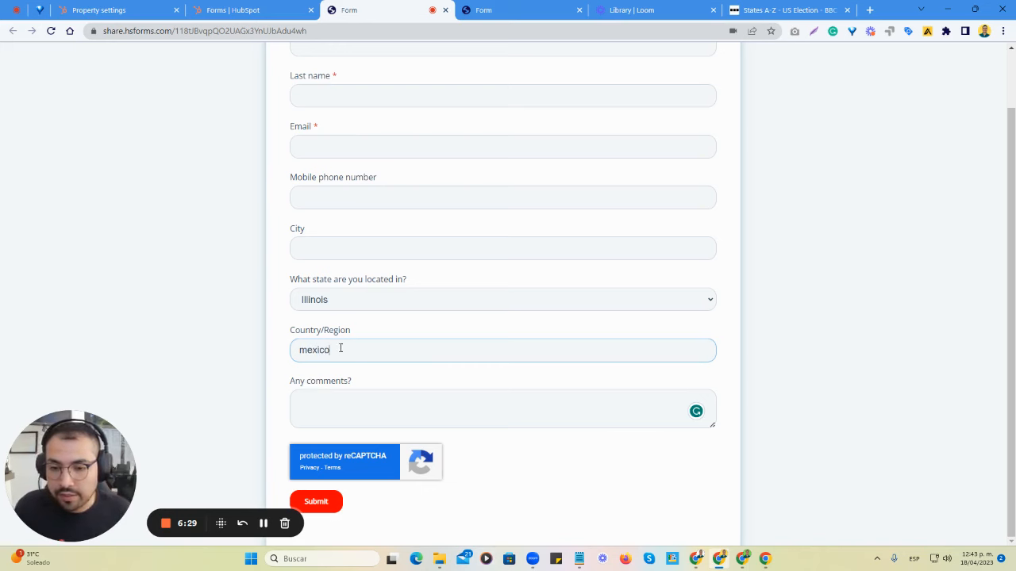
drag(341, 349, 296, 349)
key(BackSpace)
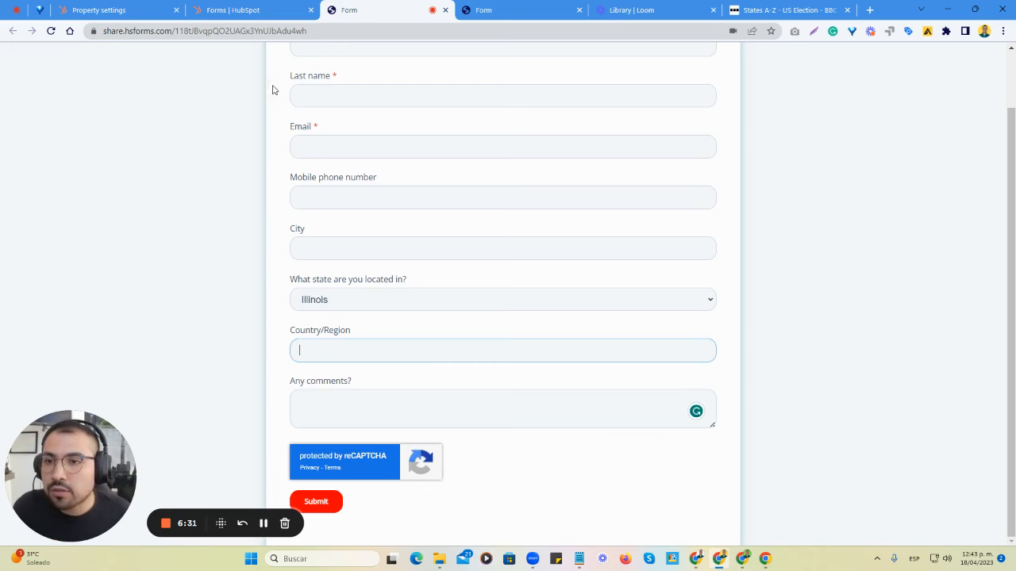
- Dismiss the publish confirmation in the form editor and return to the list of all forms
click(230, 9)
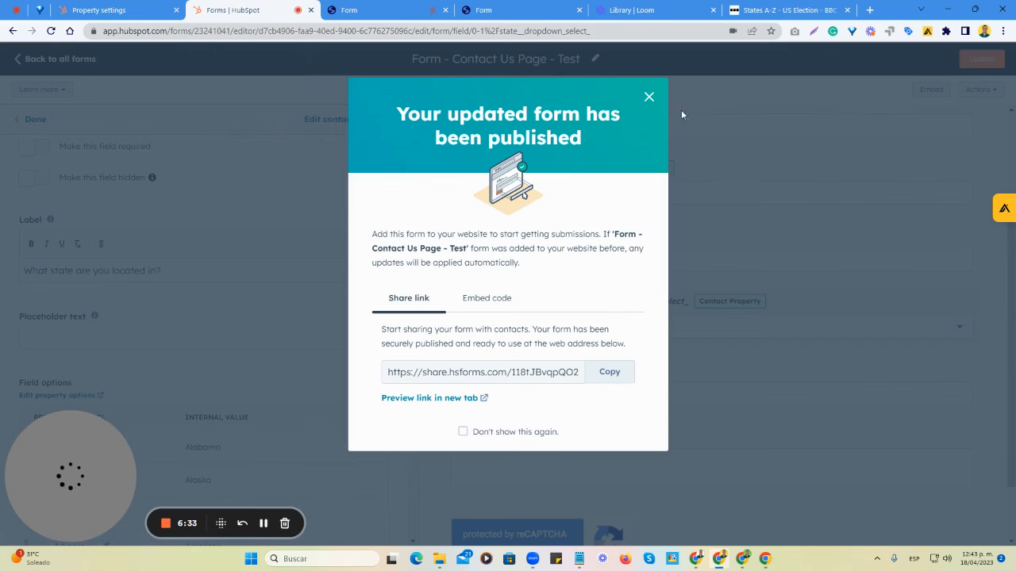
click(648, 97)
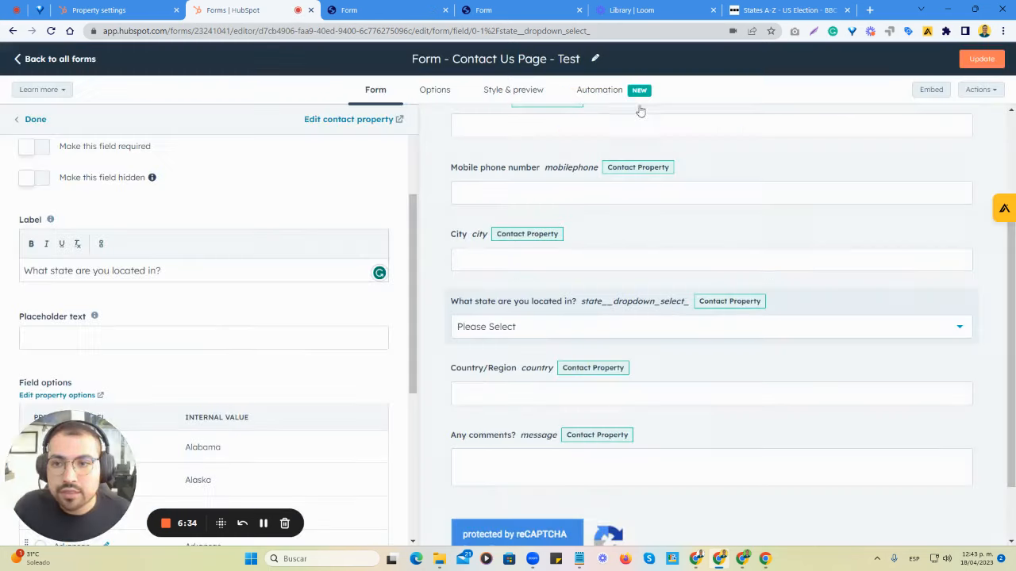
click(74, 60)
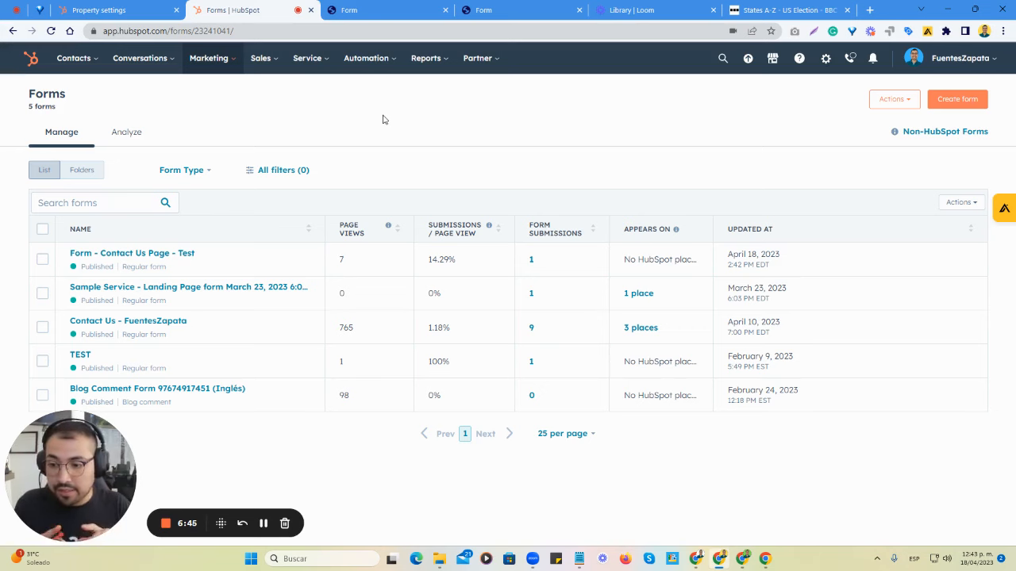
- Compare the State (Dropdown Select) and State/Region contact properties in the property settings, and inspect State/Region's field type
click(123, 9)
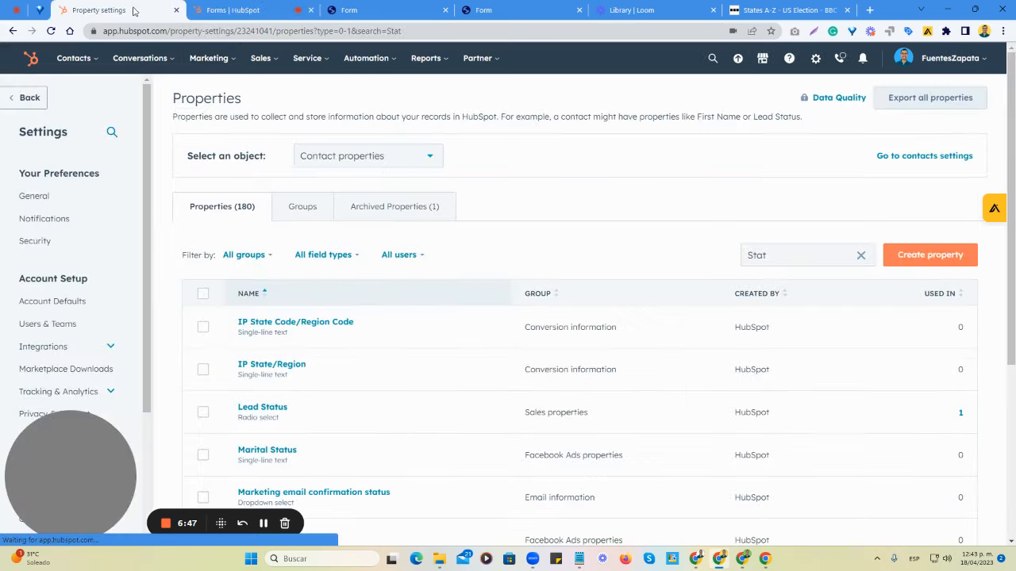
scroll(490, 261, down, 4)
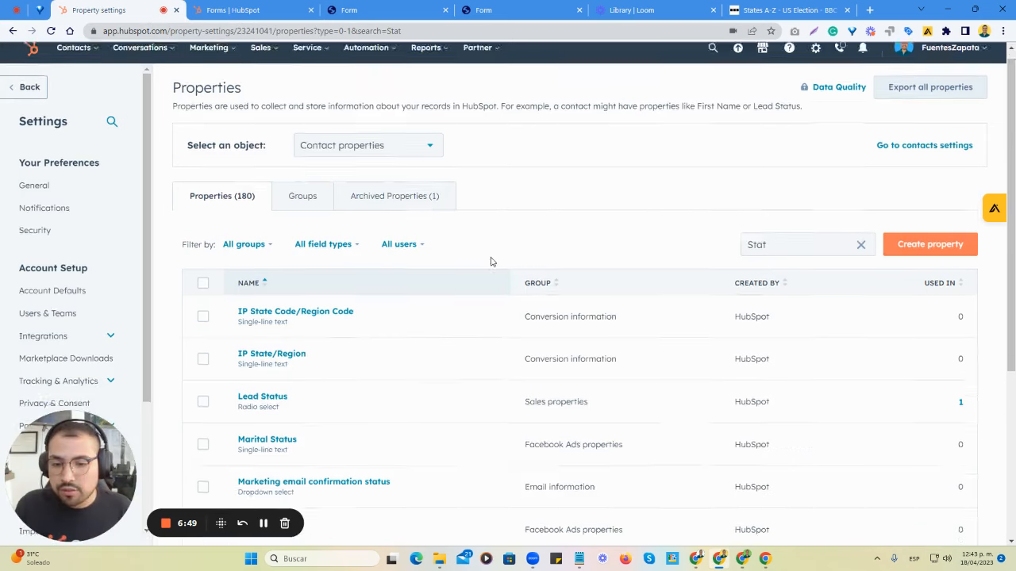
scroll(503, 294, up, 3)
scroll(503, 295, down, 2)
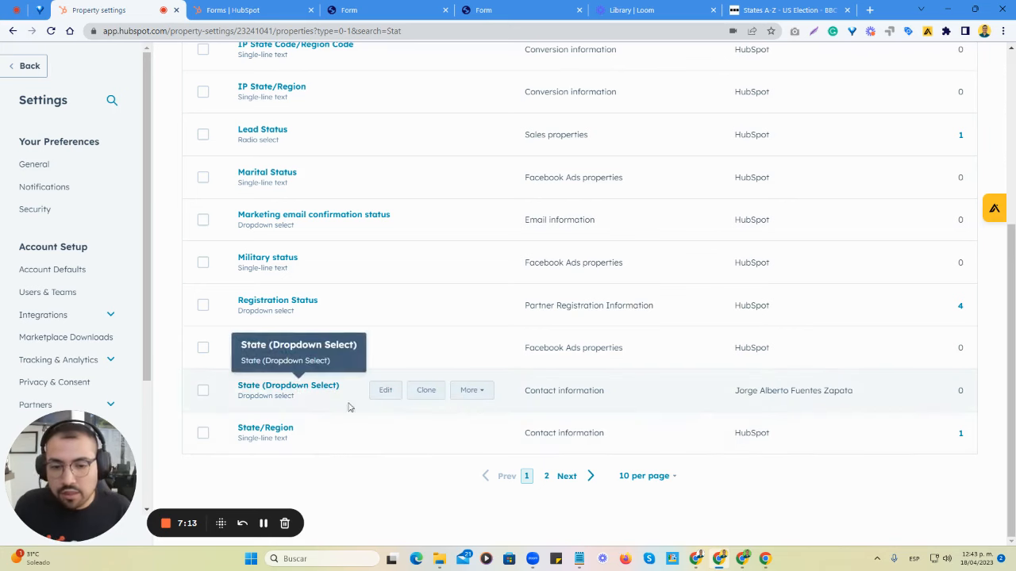
scroll(401, 428, up, 3)
scroll(381, 397, down, 3)
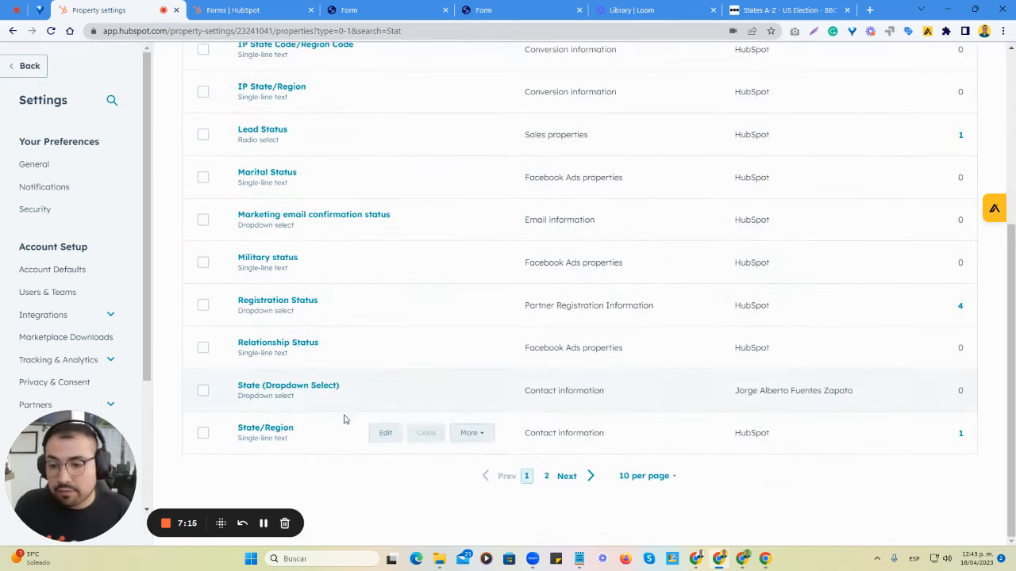
click(279, 428)
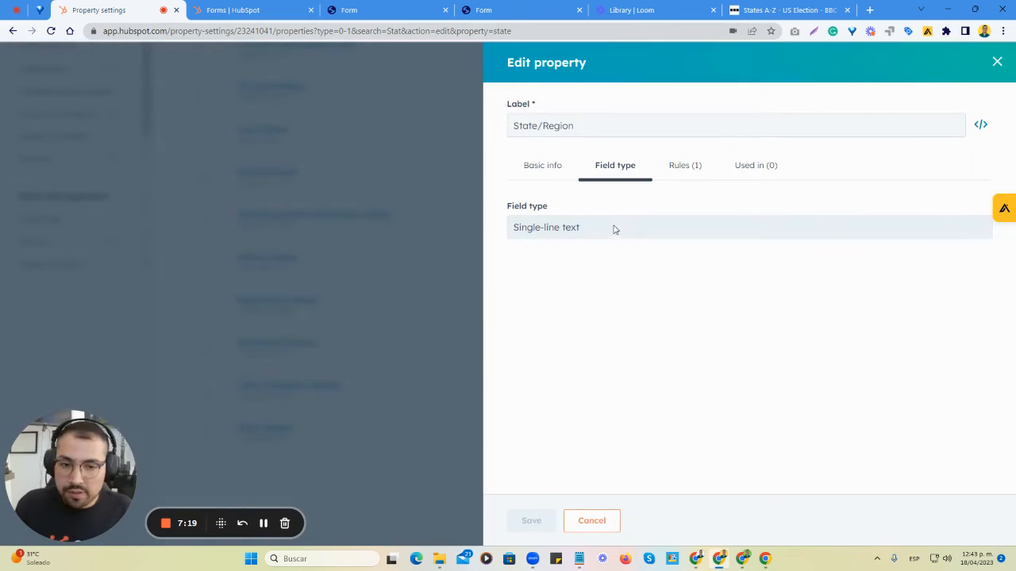
click(997, 62)
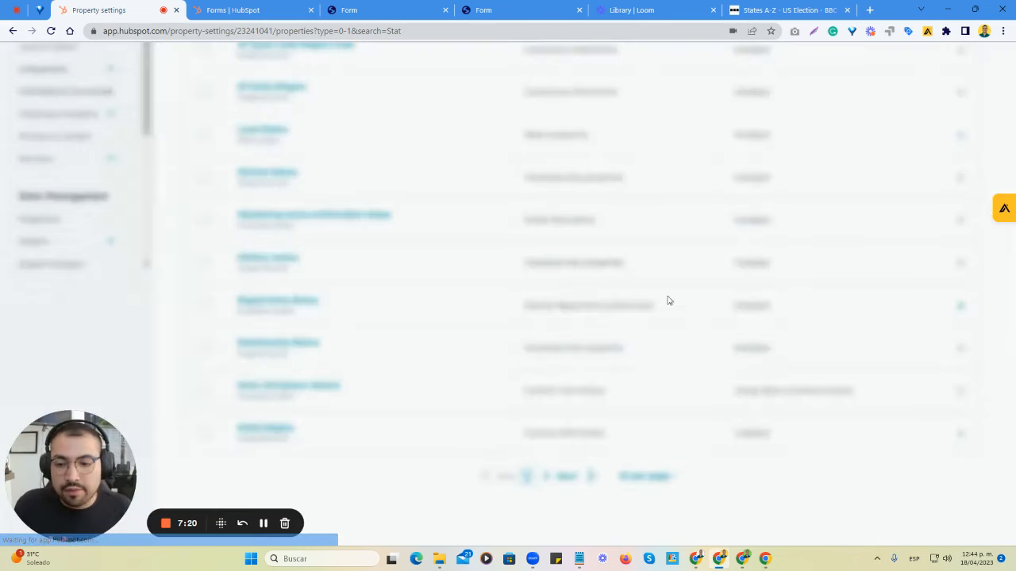